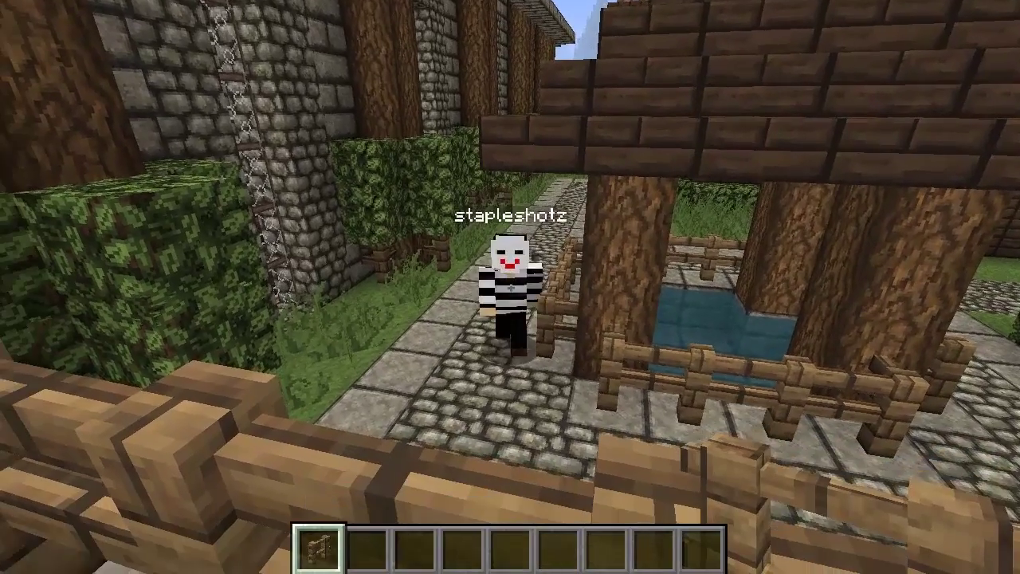
Walk toward the other player and open chat to start an /rpgitem command
{"action": "key", "text": "w"}
{"action": "key", "text": "w"}
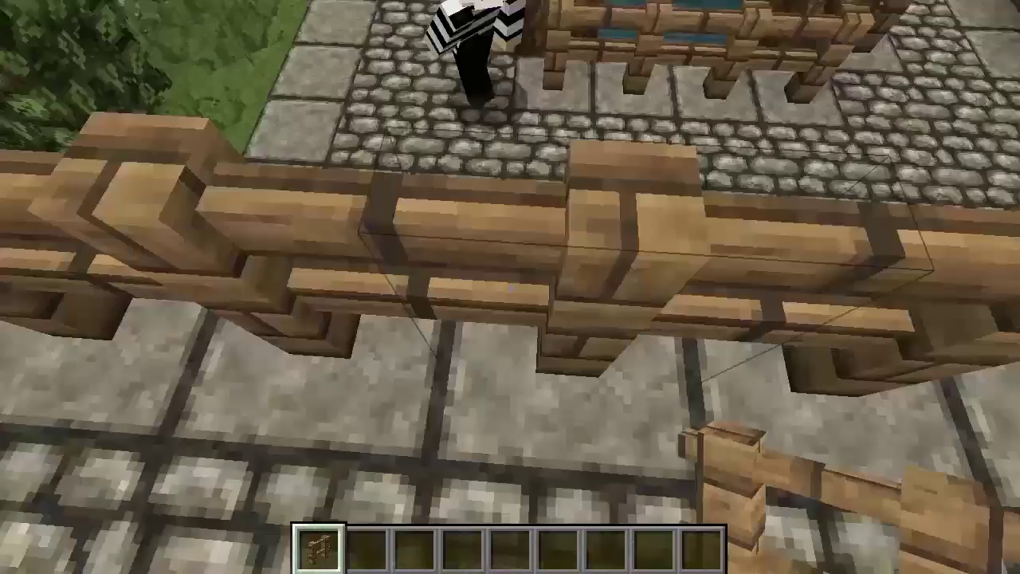
{"action": "mouse_move", "coordinate": [510, 287]}
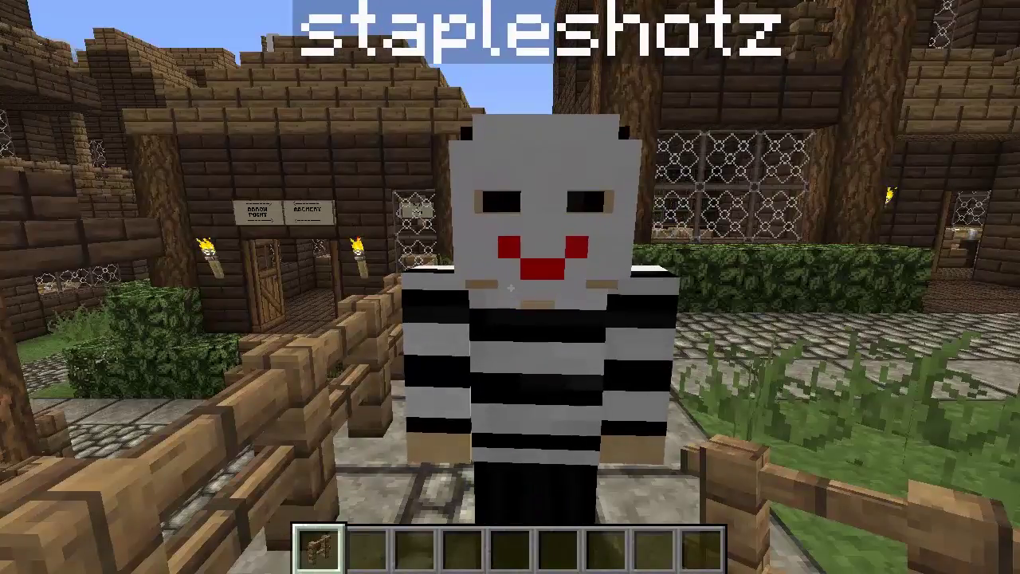
{"action": "key", "text": "slash"}
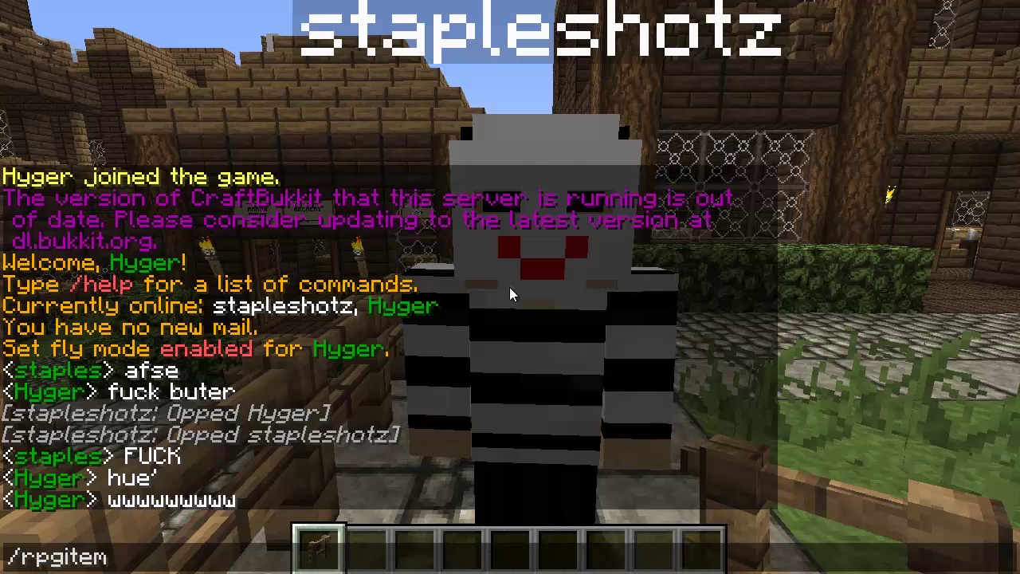
Create a new RPGItems item named givemoney with /rpgitem givemoney create
{"action": "type", "text": "rpgitem"}
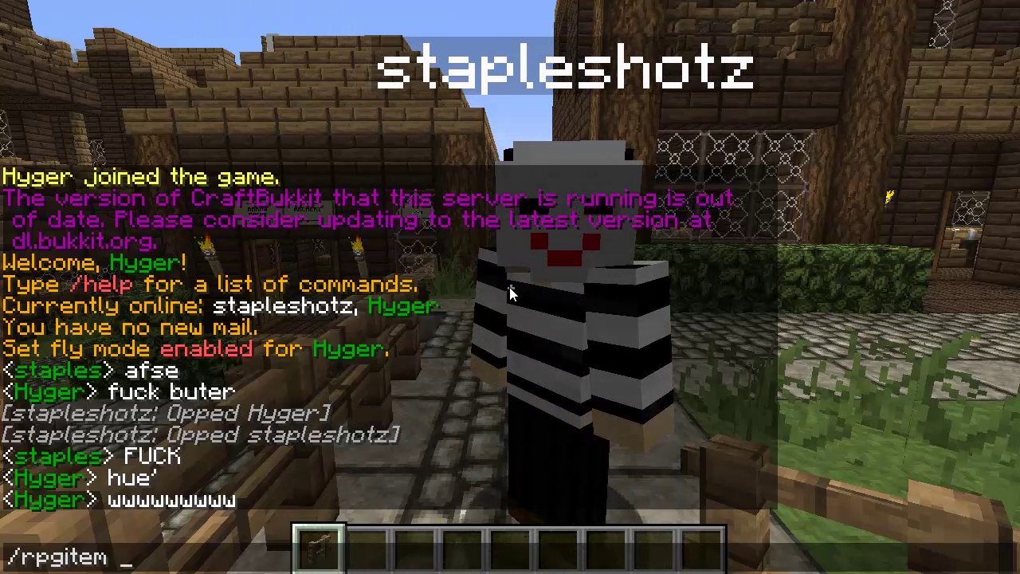
{"action": "type", "text": "ivemoney create"}
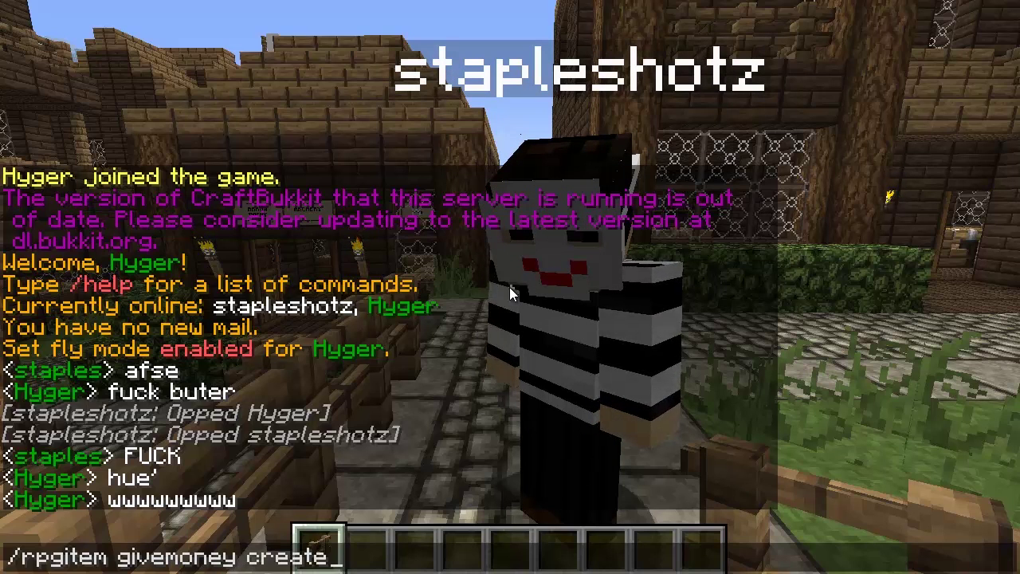
{"action": "key", "text": "Return"}
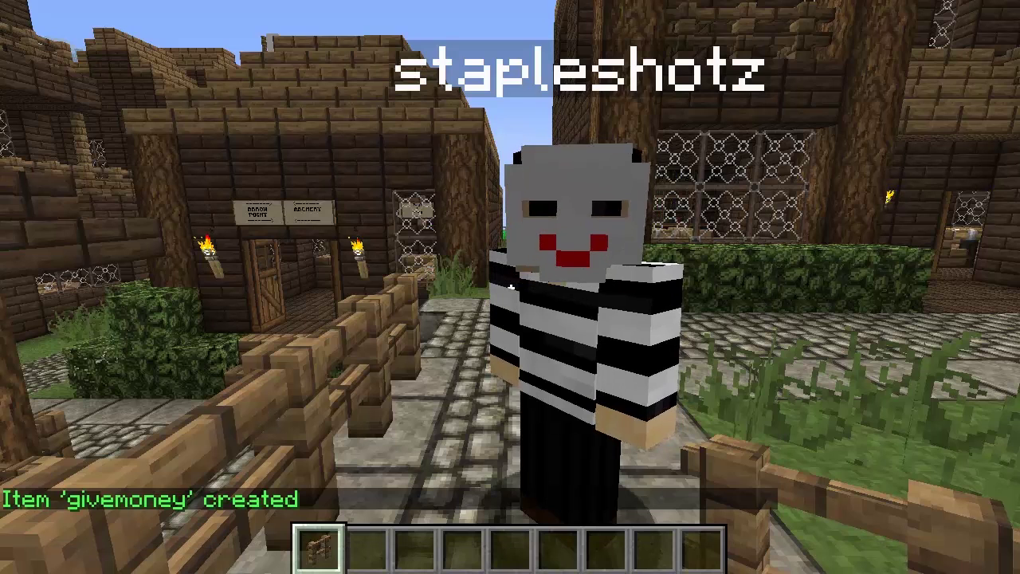
Give yourself the givemoney wooden sword, hold it from hotbar slot 2, and view it
{"action": "key", "text": "slash"}
{"action": "type", "text": "rpgitem"}
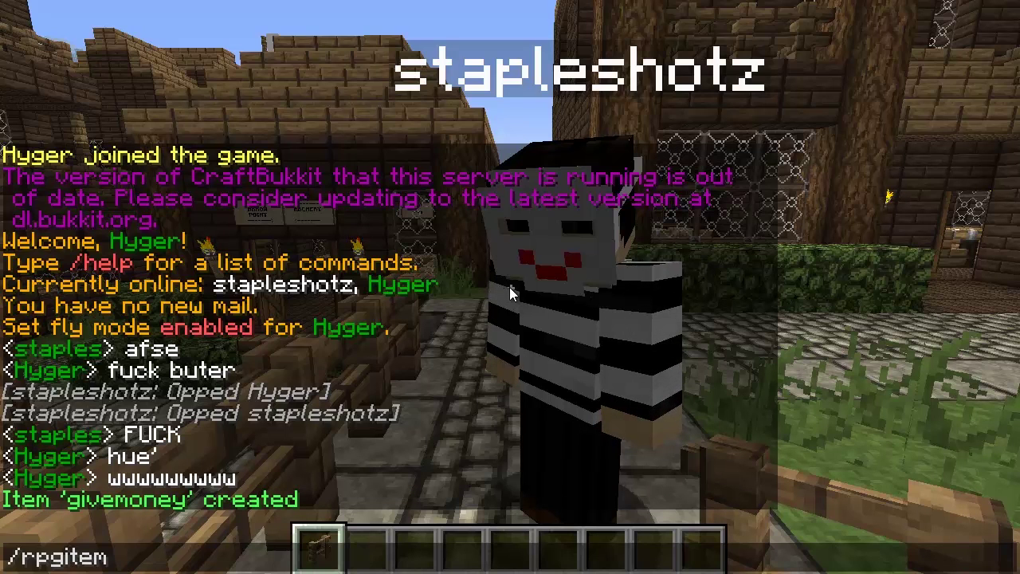
{"action": "type", "text": " givemoney give"}
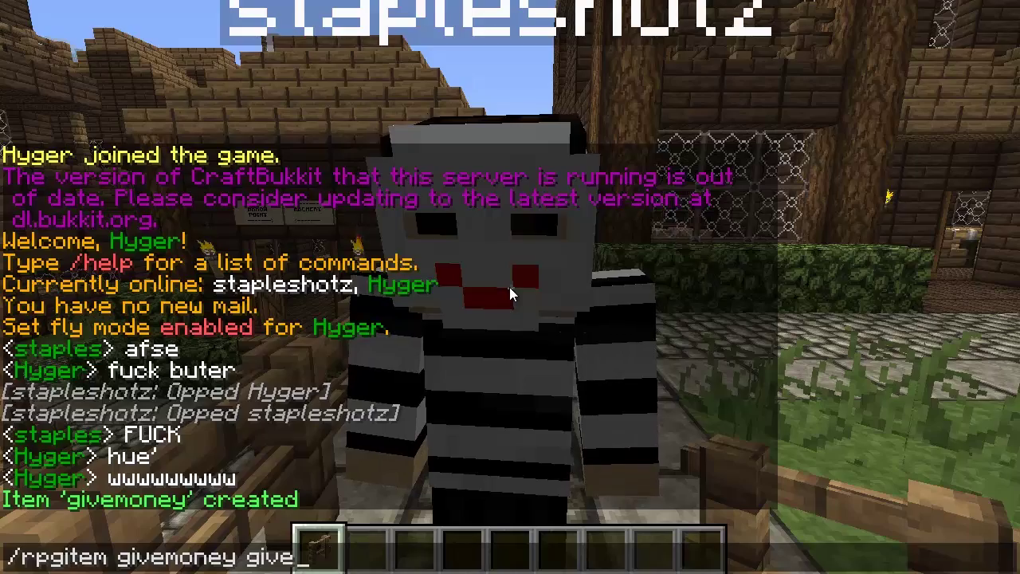
{"action": "key", "text": "Return"}
{"action": "key", "text": "2"}
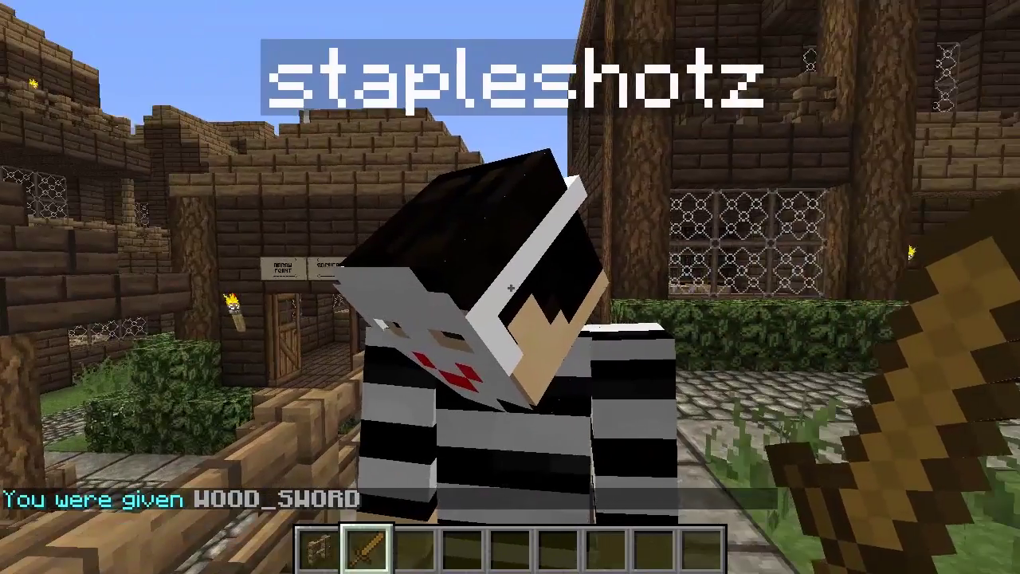
{"action": "key", "text": "e"}
{"action": "key", "text": "e"}
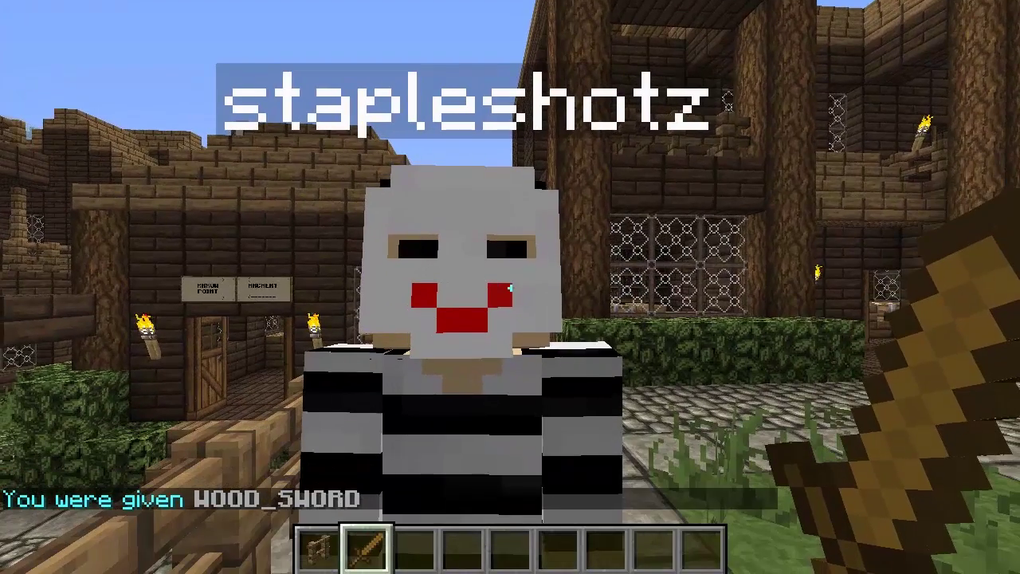
Set the sword's display name to red 'GIFF MONEY' (&4) and check its tooltip
{"action": "key", "text": "slash"}
{"action": "type", "text": "r"}
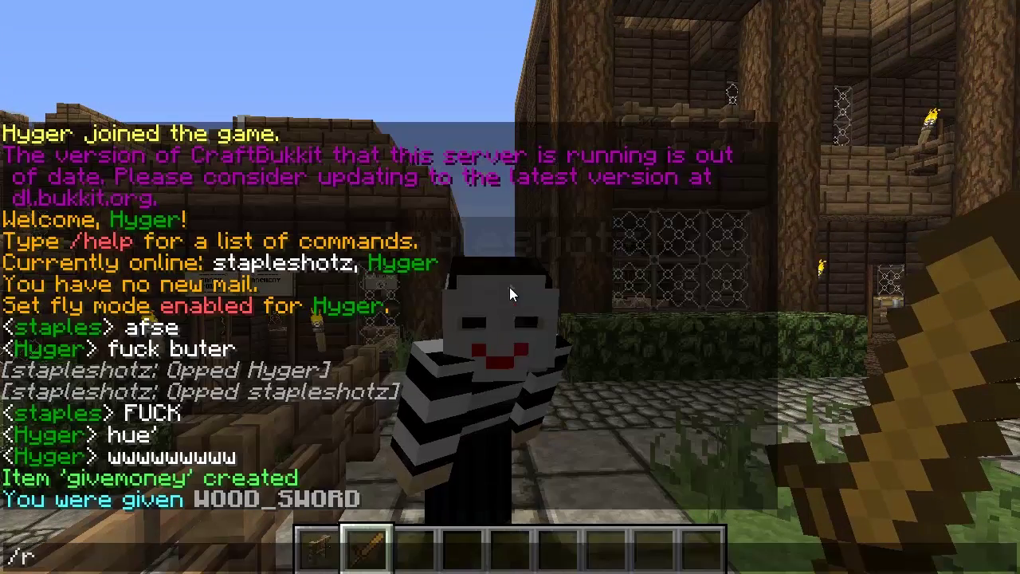
{"action": "type", "text": "pgitem givemoney"}
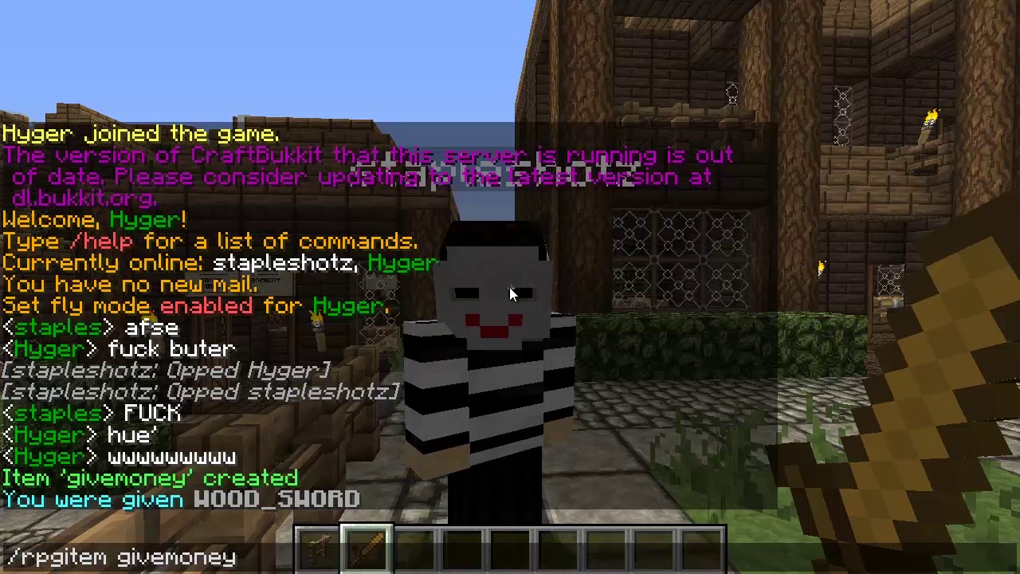
{"action": "type", "text": " display"}
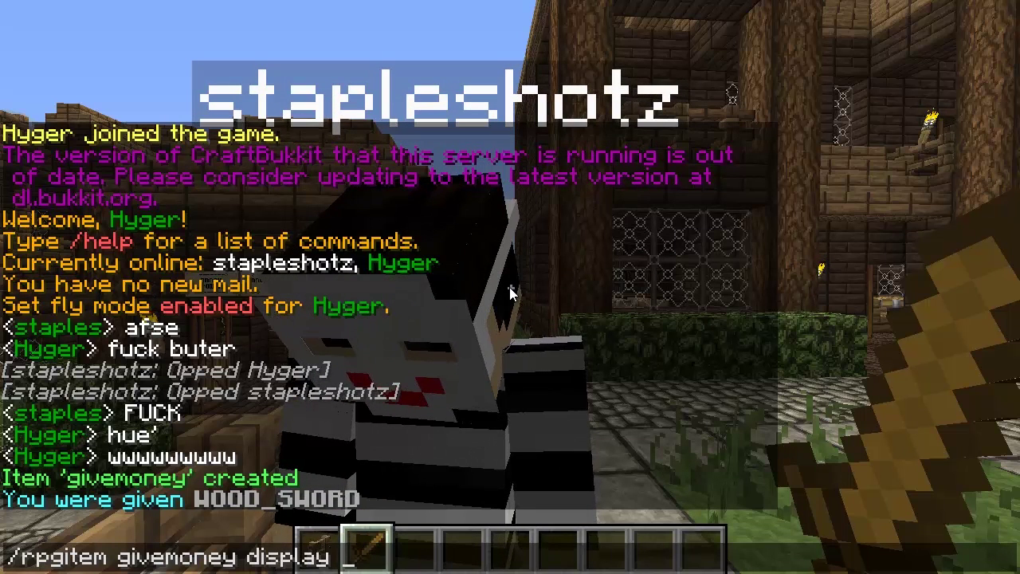
{"action": "type", "text": " &4"}
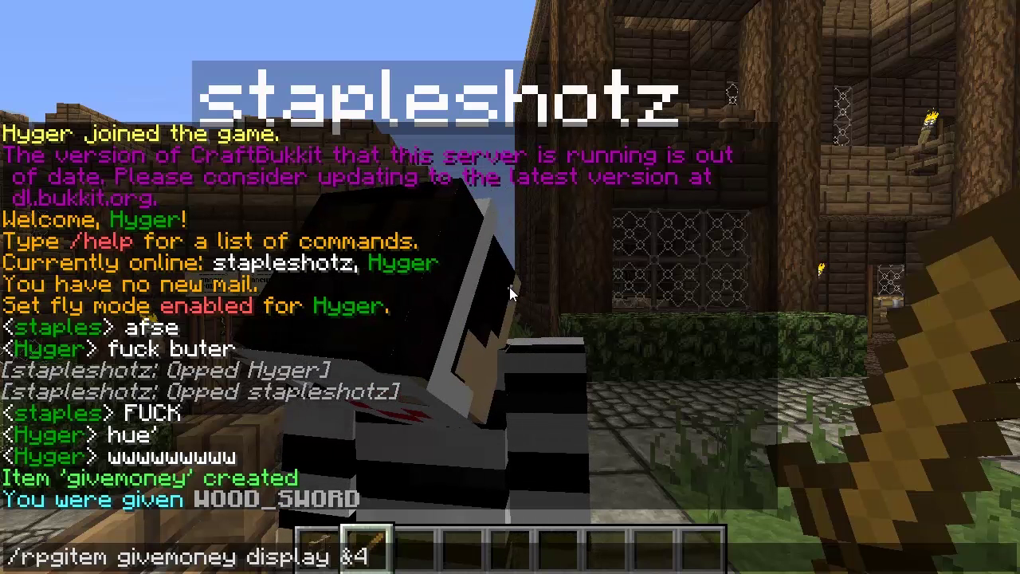
{"action": "type", "text": "GIV"}
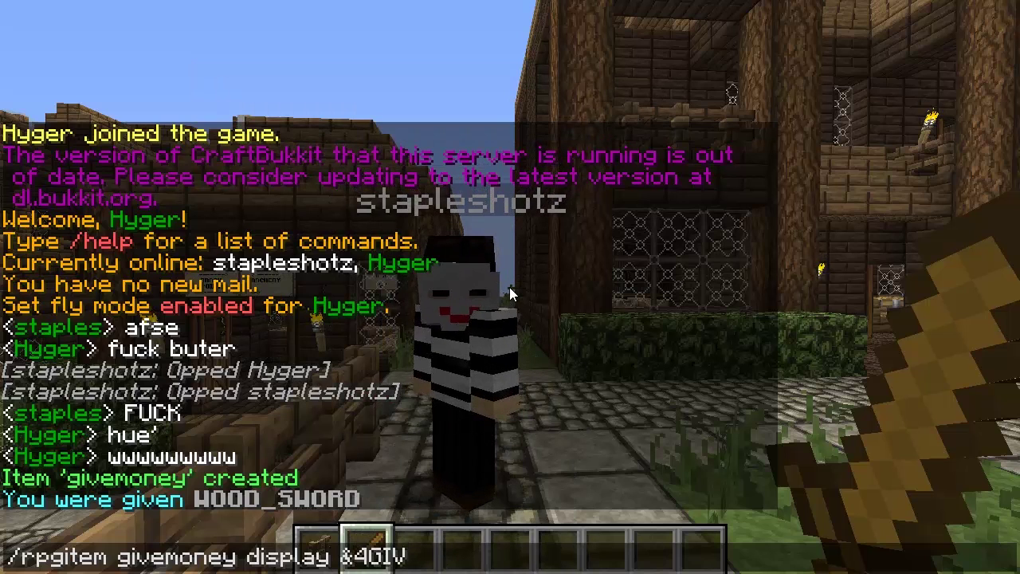
{"action": "type", "text": "E MONEY"}
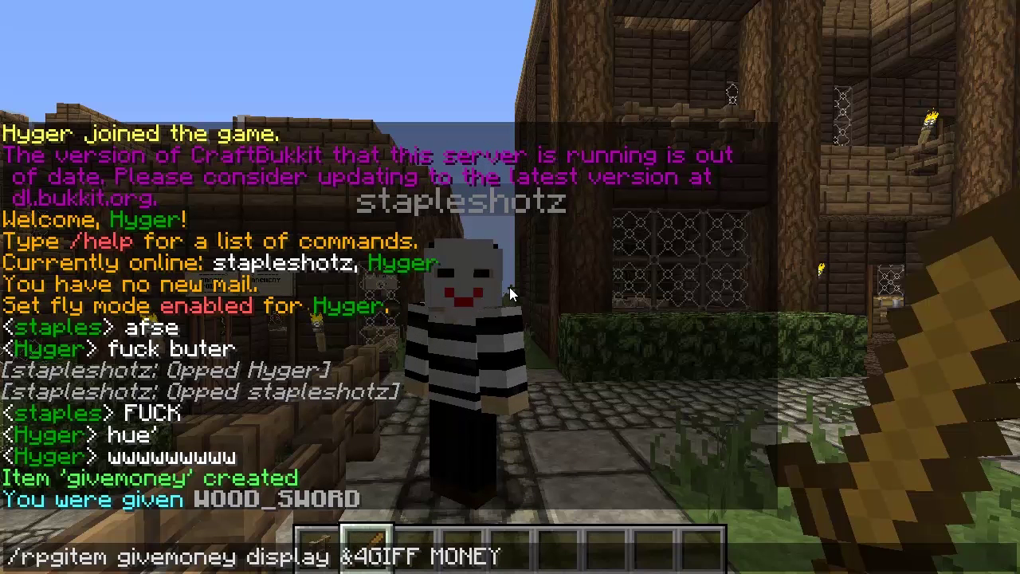
{"action": "key", "text": "Return"}
{"action": "key", "text": "e"}
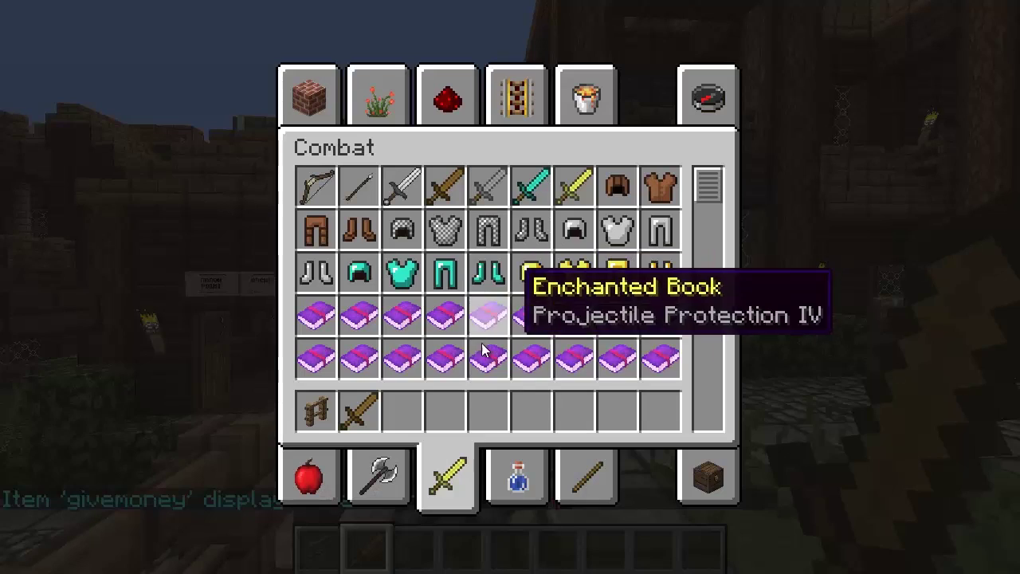
{"action": "key", "text": "e"}
Change the display name to red 'Giff' and teal 'Moneh' (&4Giff &3Moneh) and verify it
{"action": "key", "text": "t"}
{"action": "key", "text": "Up"}
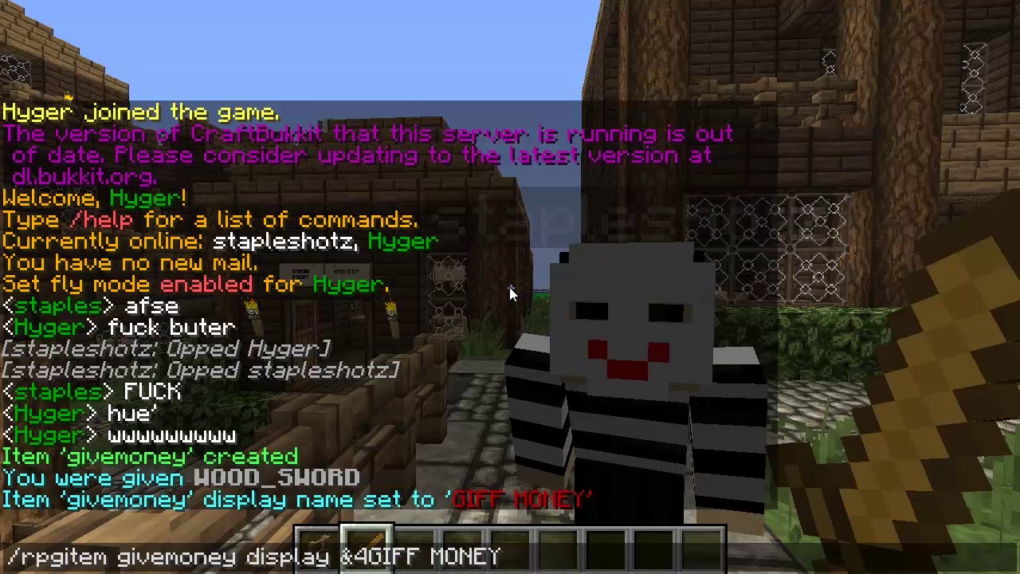
{"action": "key", "text": "BackSpace"}
{"action": "key", "text": "BackSpace"}
{"action": "key", "text": "BackSpace"}
{"action": "key", "text": "BackSpace"}
{"action": "key", "text": "BackSpace"}
{"action": "key", "text": "BackSpace"}
{"action": "key", "text": "BackSpace"}
{"action": "key", "text": "BackSpace"}
{"action": "key", "text": "BackSpace"}
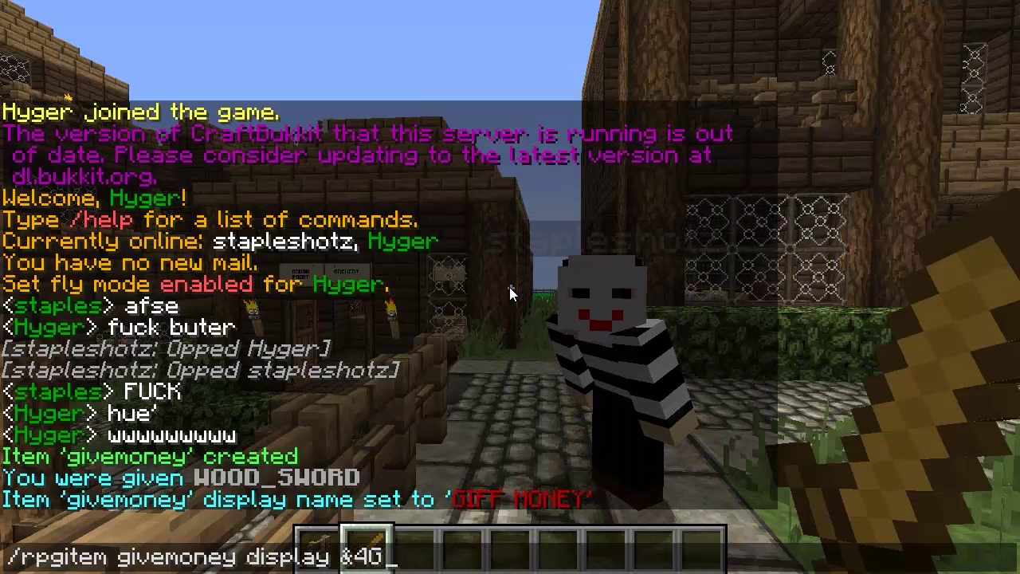
{"action": "type", "text": "iff &3Moneh"}
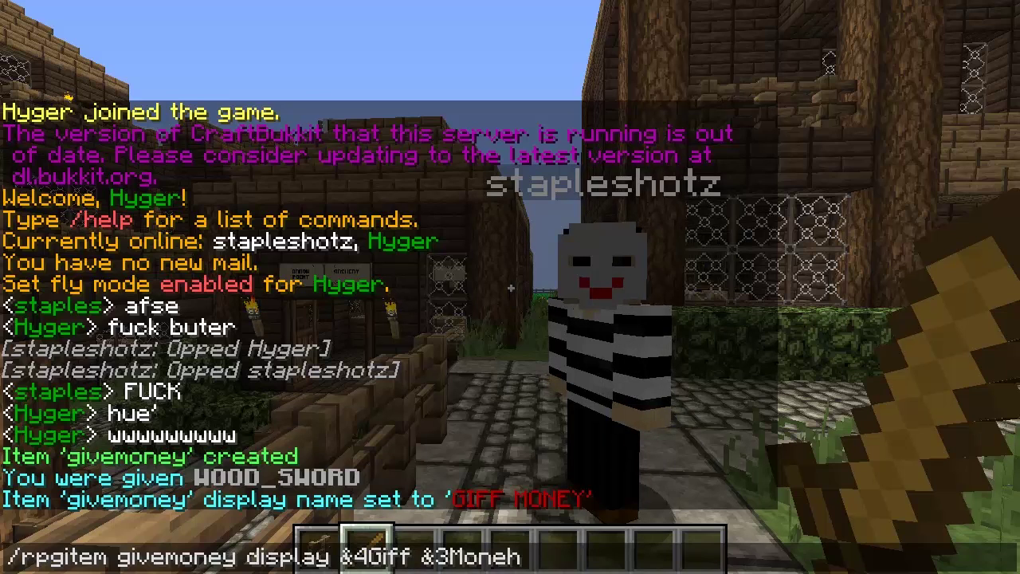
{"action": "key", "text": "Return"}
{"action": "key", "text": "e"}
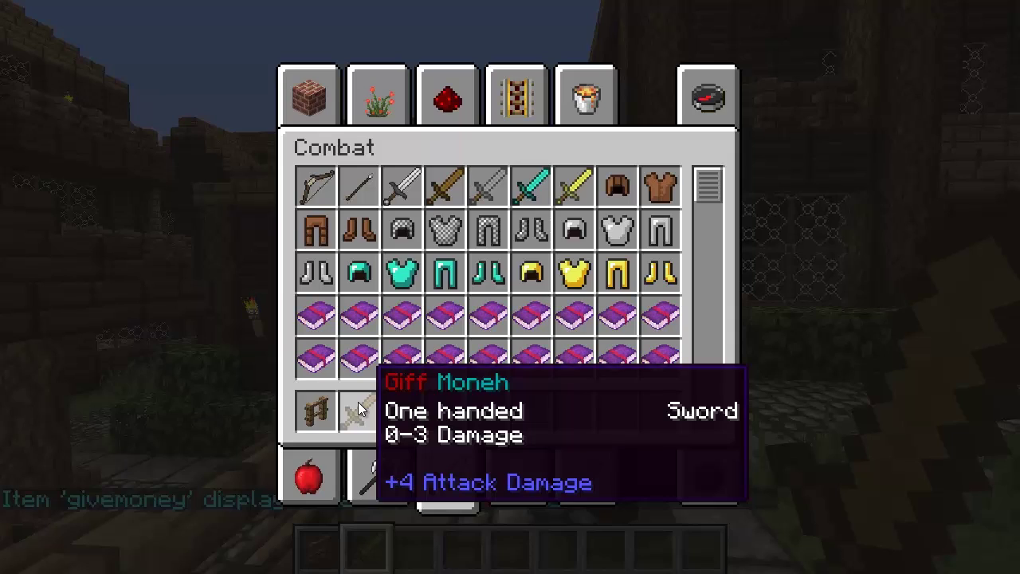
{"action": "key", "text": "e"}
{"action": "key", "text": "slash"}
{"action": "key", "text": "Up"}
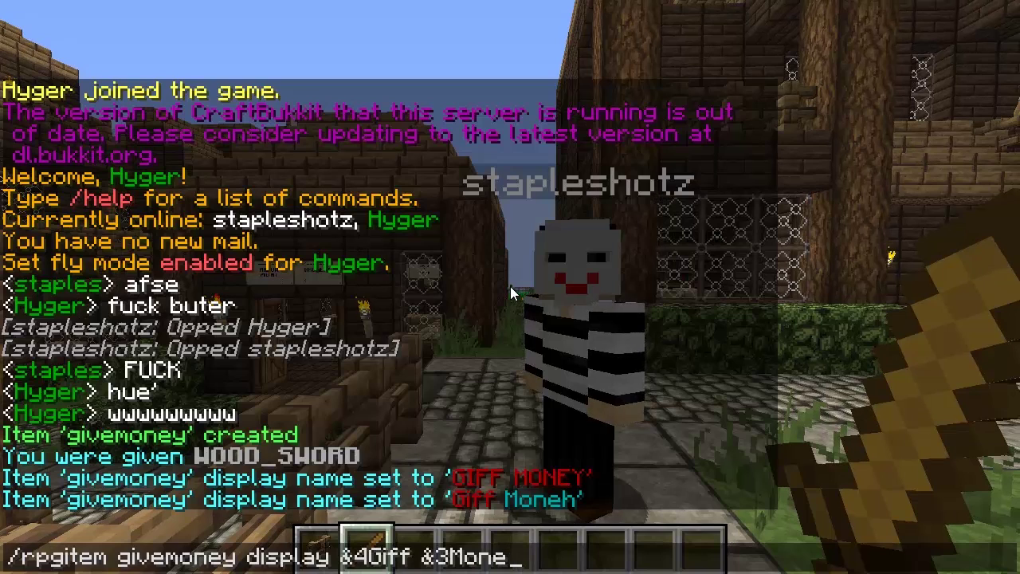
{"action": "key", "text": "BackSpace"}
{"action": "key", "text": "BackSpace"}
{"action": "key", "text": "BackSpace"}
{"action": "key", "text": "BackSpace"}
{"action": "key", "text": "BackSpace"}
{"action": "key", "text": "BackSpace"}
{"action": "key", "text": "BackSpace"}
{"action": "key", "text": "BackSpace"}
{"action": "key", "text": "BackSpace"}
{"action": "key", "text": "BackSpace"}
{"action": "key", "text": "BackSpace"}
{"action": "key", "text": "BackSpace"}
{"action": "key", "text": "BackSpace"}
{"action": "key", "text": "BackSpace"}
{"action": "key", "text": "BackSpace"}
{"action": "key", "text": "BackSpace"}
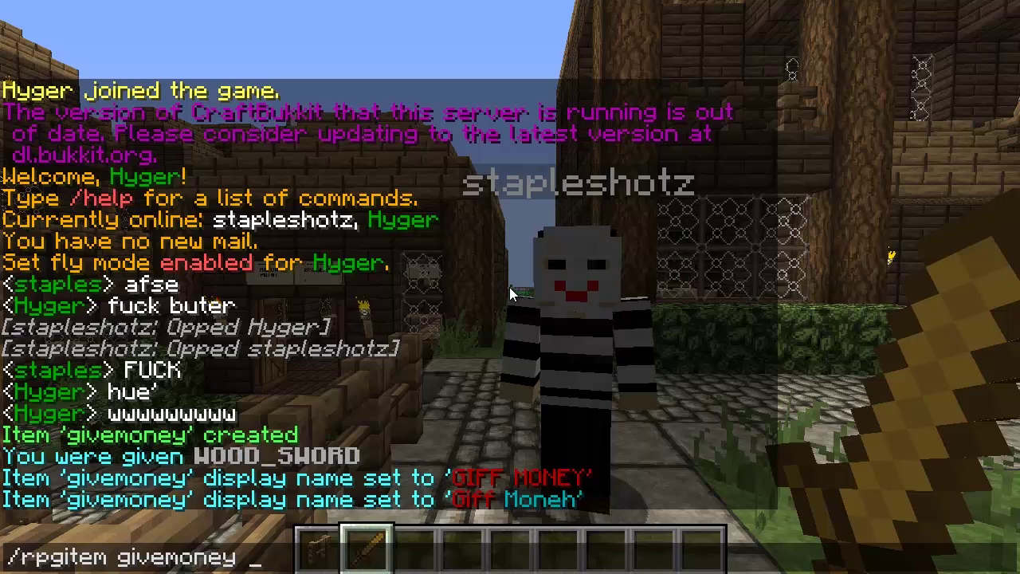
Change the givemoney base item to IRON_SWORD and check its tooltip
{"action": "type", "text": "item"}
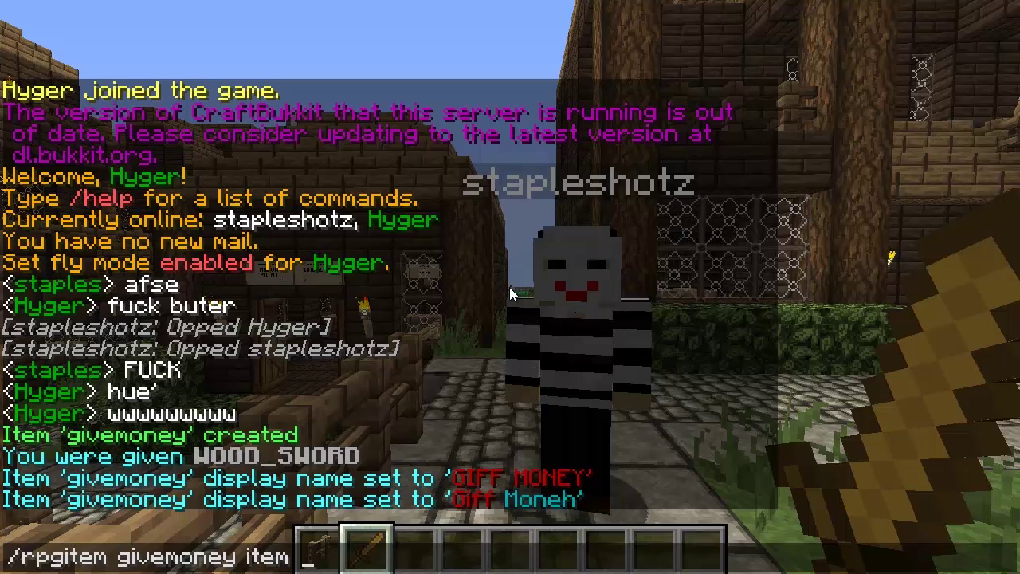
{"action": "type", "text": " iron_s"}
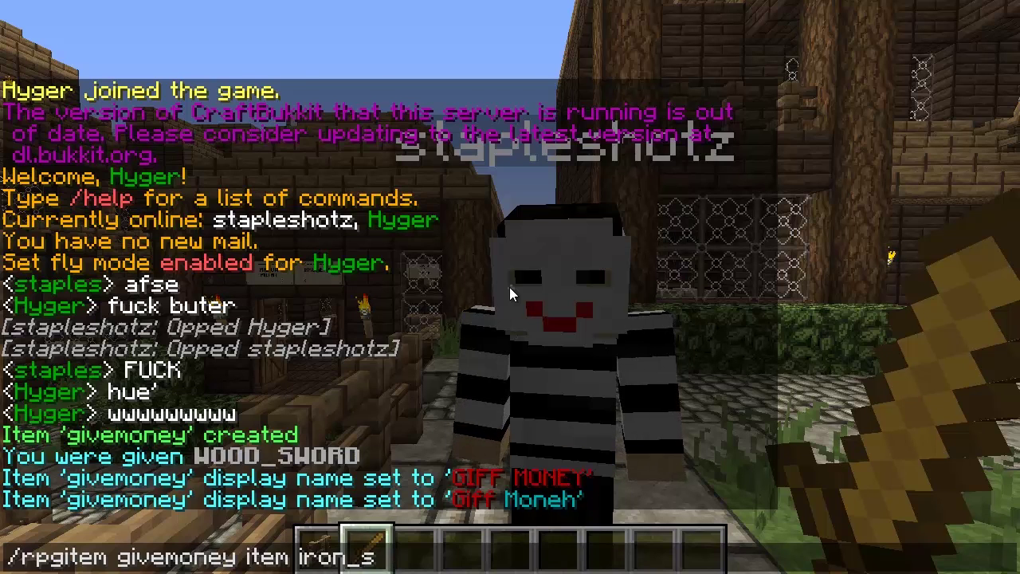
{"action": "key", "text": "Tab"}
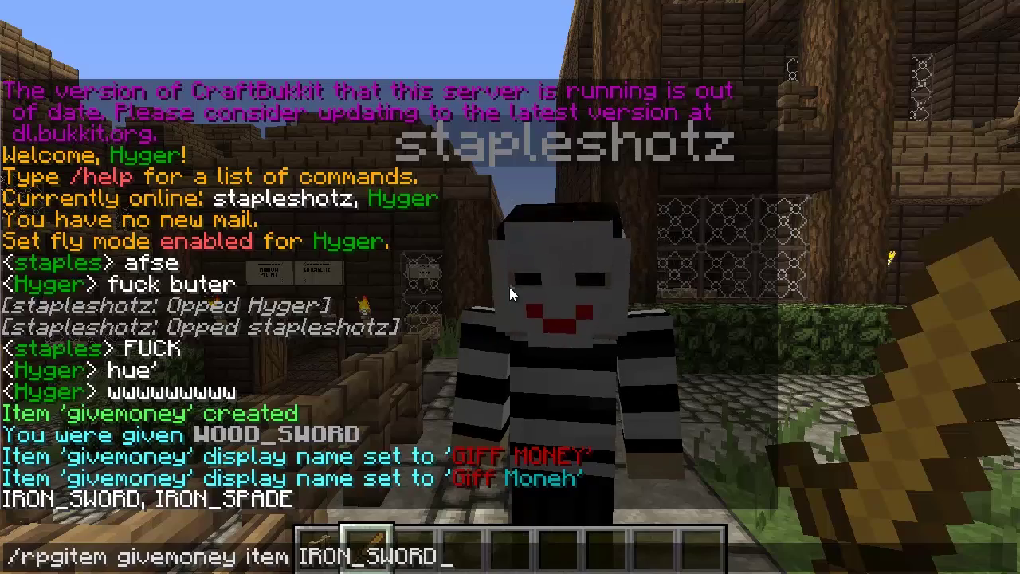
{"action": "key", "text": "Return"}
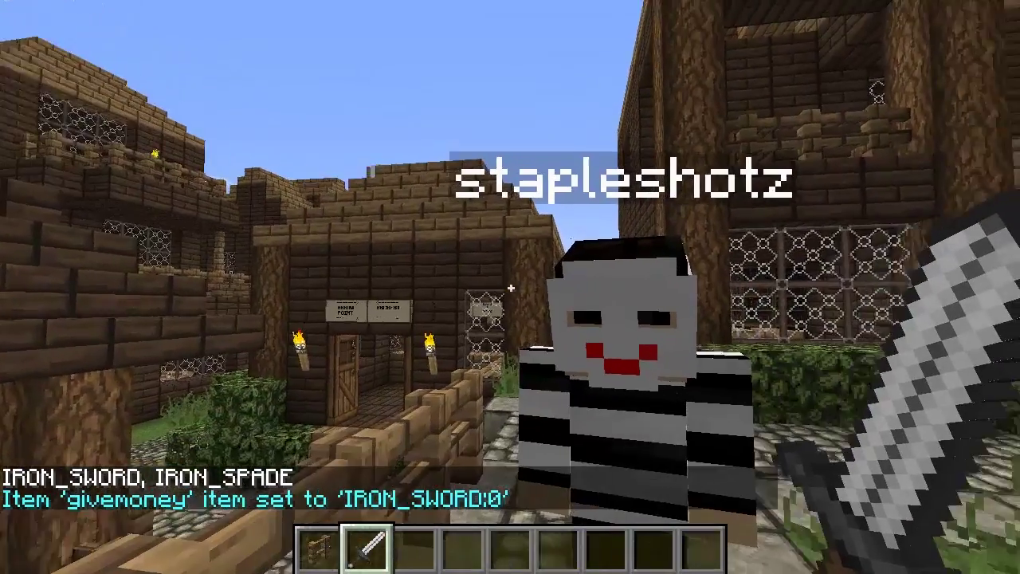
{"action": "key", "text": "e"}
{"action": "key", "text": "e"}
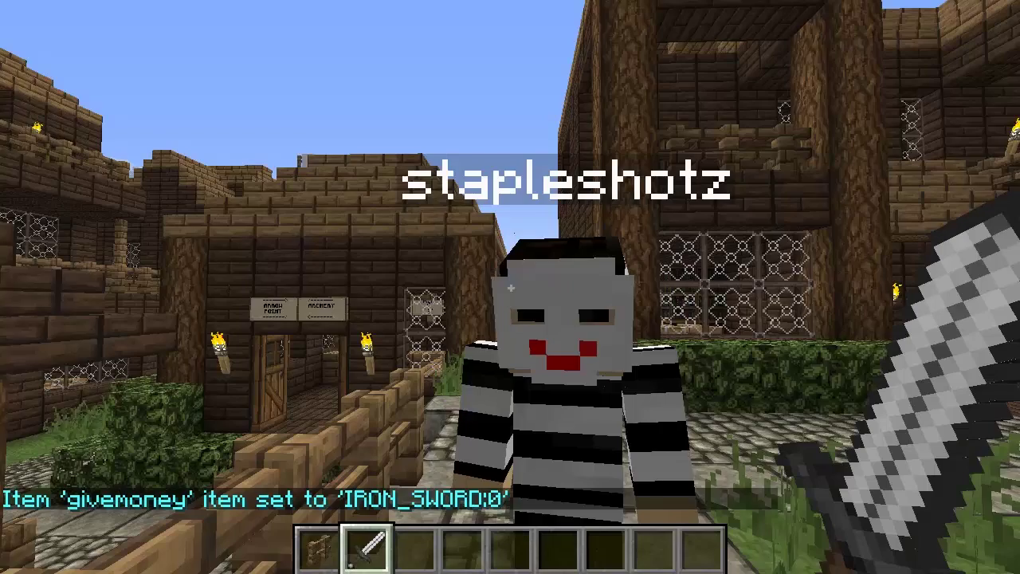
{"action": "key", "text": "t"}
{"action": "key", "text": "Up"}
{"action": "key", "text": "BackSpace"}
{"action": "key", "text": "BackSpace"}
{"action": "key", "text": "BackSpace"}
{"action": "key", "text": "BackSpace"}
{"action": "key", "text": "BackSpace"}
{"action": "key", "text": "BackSpace"}
{"action": "key", "text": "BackSpace"}
{"action": "key", "text": "BackSpace"}
{"action": "key", "text": "BackSpace"}
{"action": "key", "text": "BackSpace"}
{"action": "key", "text": "BackSpace"}
{"action": "key", "text": "BackSpace"}
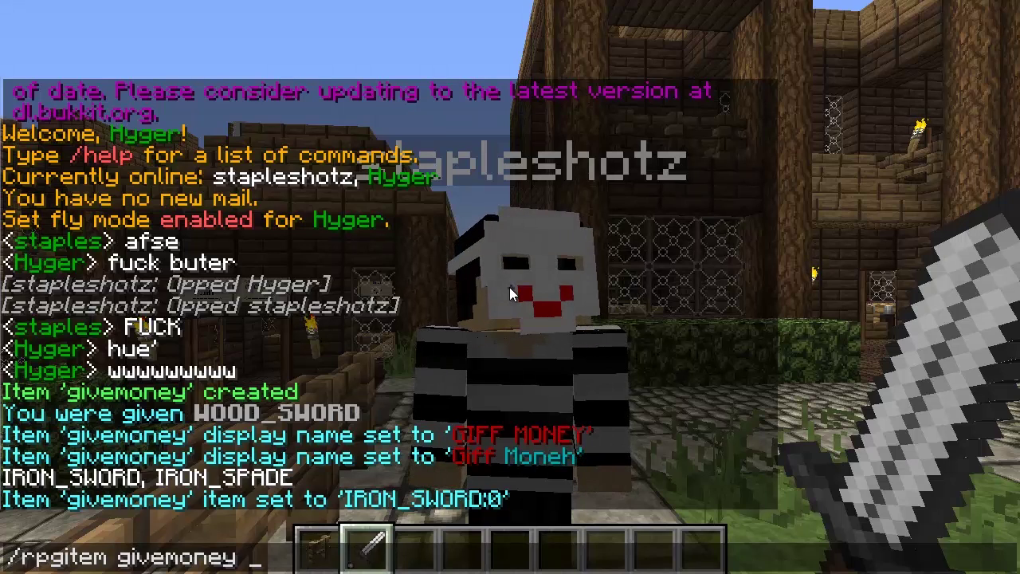
Set the givemoney damage to 10–14 and confirm '10-14 Damage' in the tooltip
{"action": "type", "text": "damage 10"}
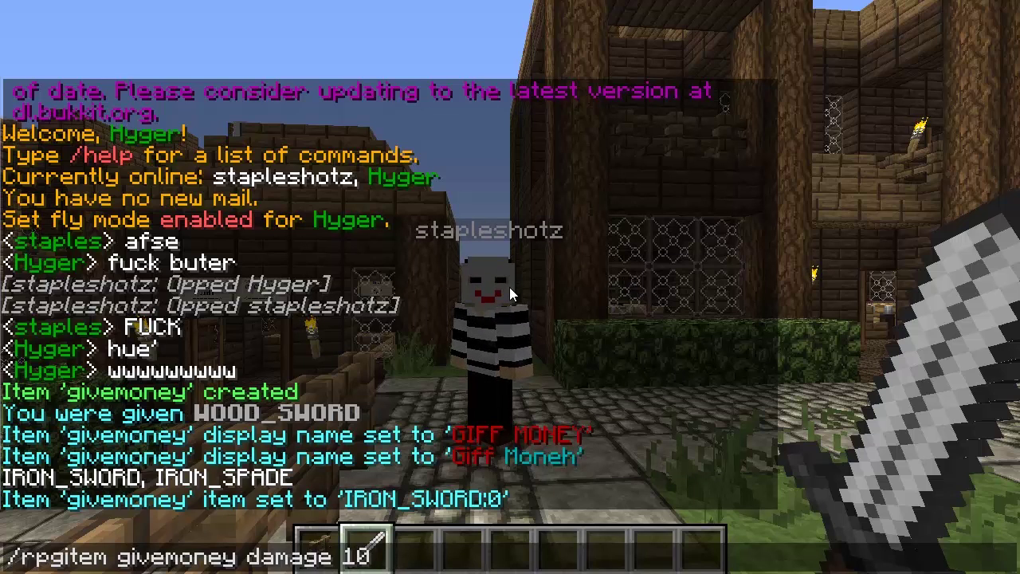
{"action": "type", "text": "14"}
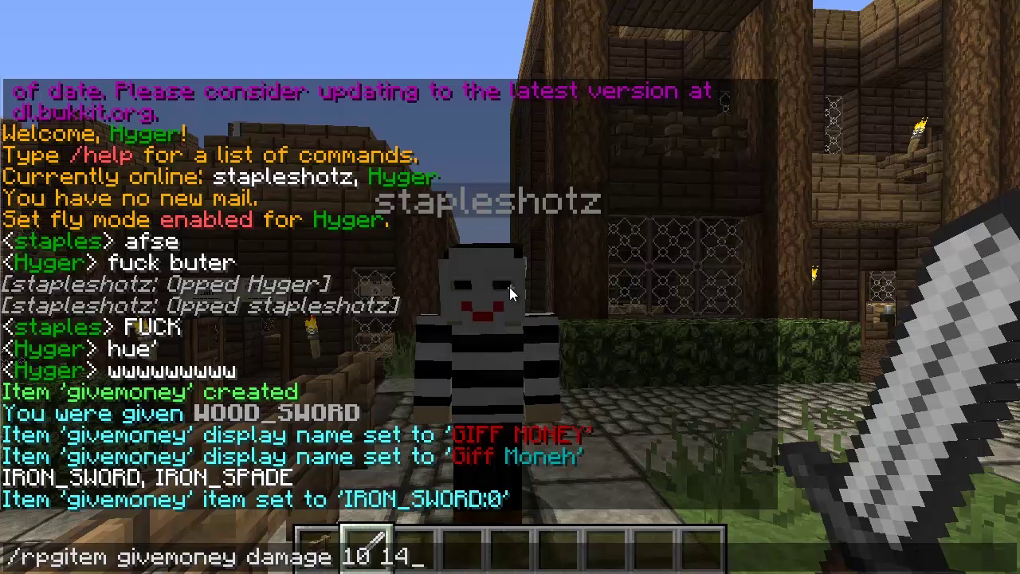
{"action": "key", "text": "Return"}
{"action": "key", "text": "e"}
{"action": "mouse_move", "coordinate": [355, 410]}
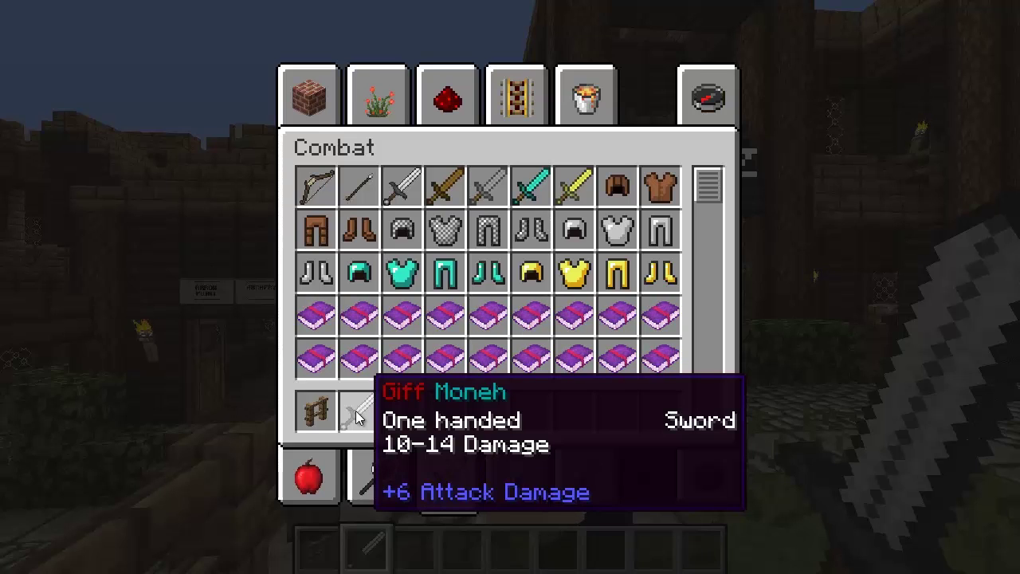
{"action": "key", "text": "Escape"}
{"action": "key", "text": "t"}
{"action": "key", "text": "Up"}
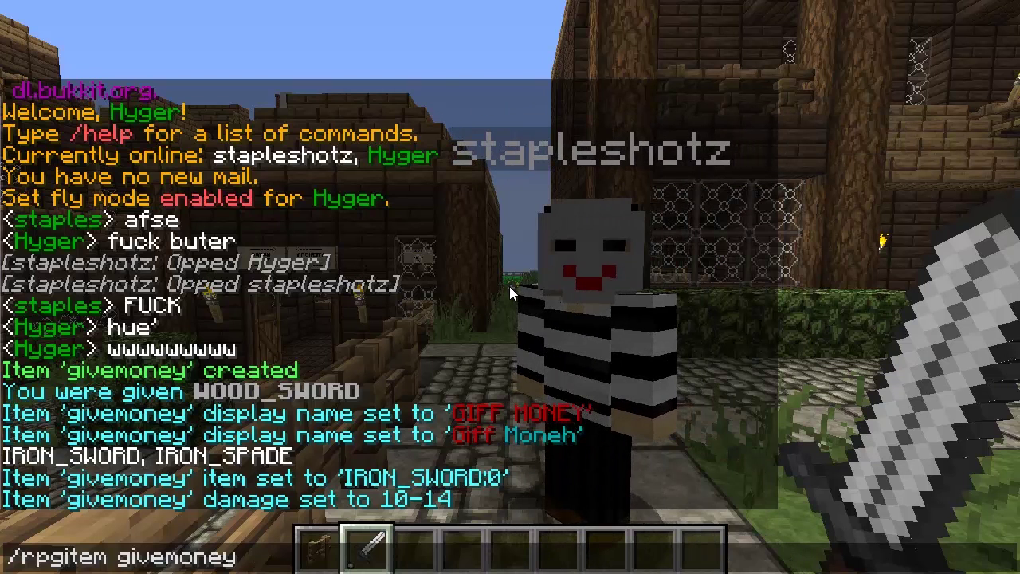
Query the givemoney item's quality, which is reported as 'trash'
{"action": "type", "text": "quality"}
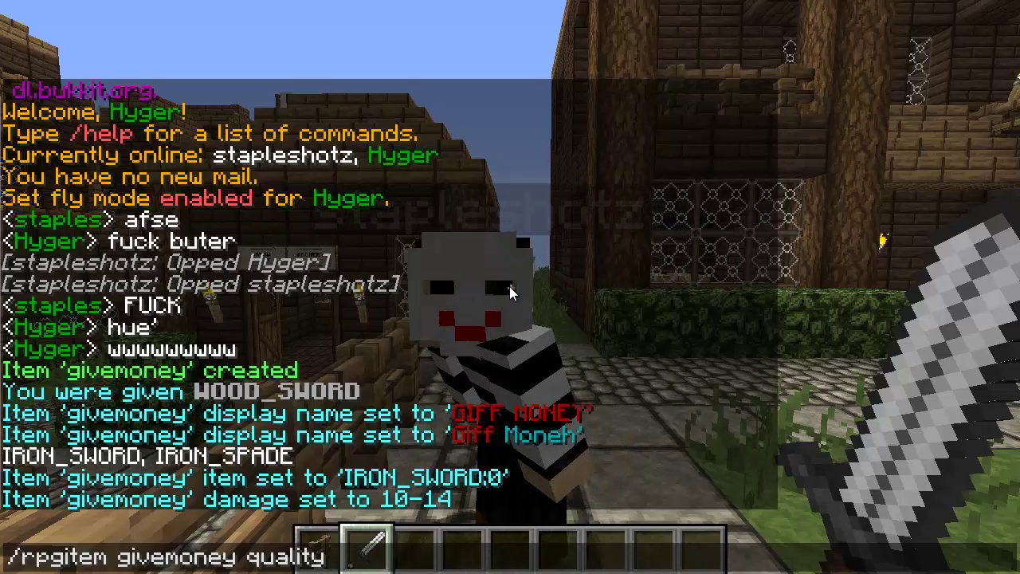
{"action": "type", "text": " is 'trash"}
{"action": "key", "text": "Return"}
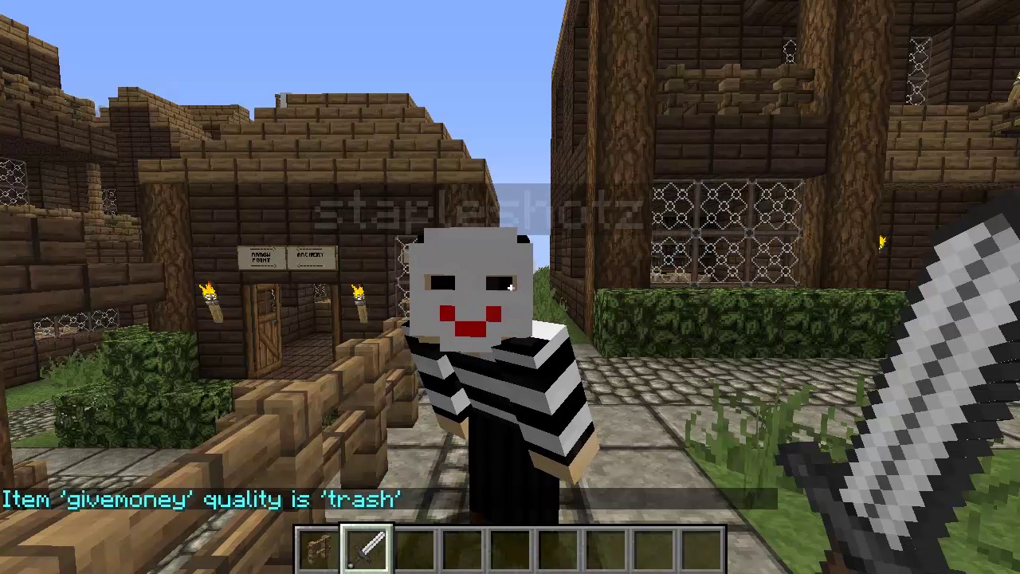
{"action": "type", "text": "ty"}
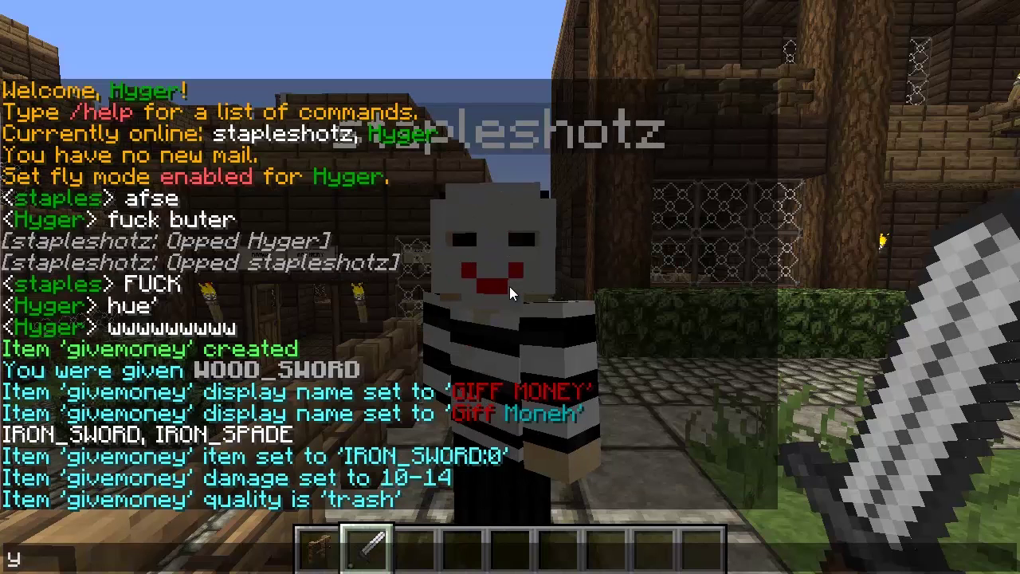
{"action": "key", "text": "Up"}
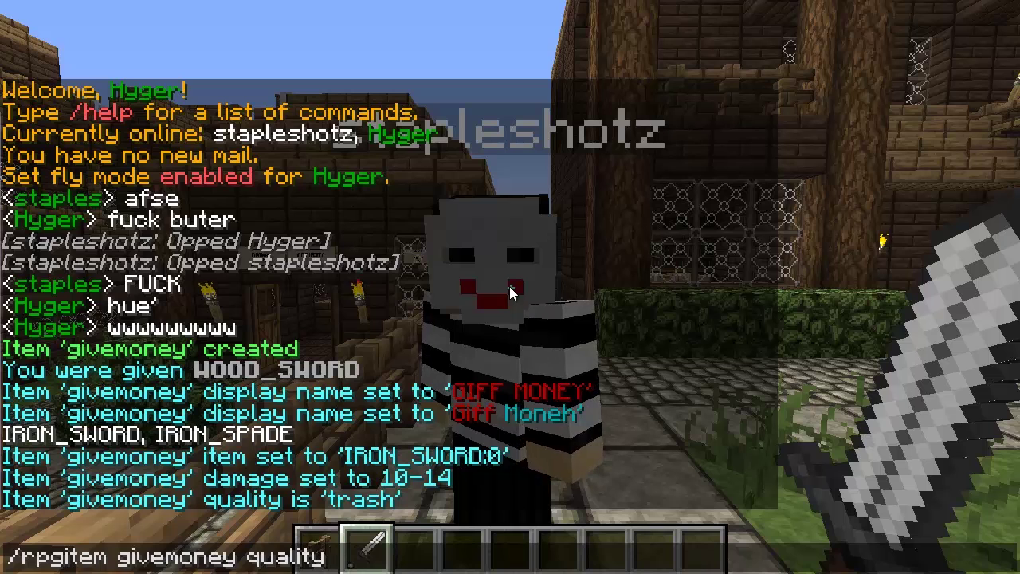
{"action": "key", "text": "BackSpace"}
{"action": "key", "text": "BackSpace"}
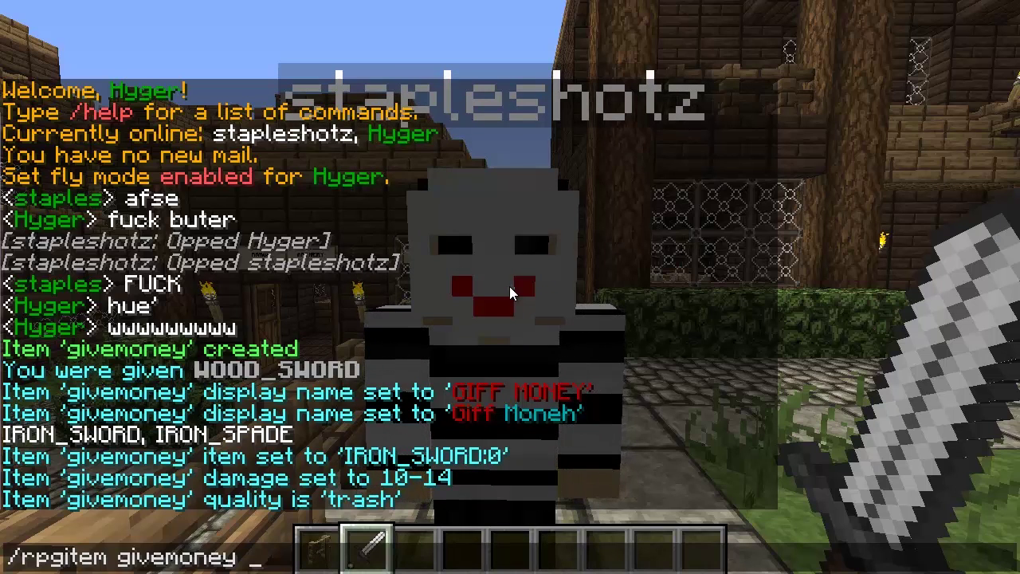
Set the sword's hand label to red 'Rare' (&4Rare) and check the tooltip
{"action": "type", "text": "h"}
{"action": "key", "text": "BackSpace"}
{"action": "type", "text": "and &"}
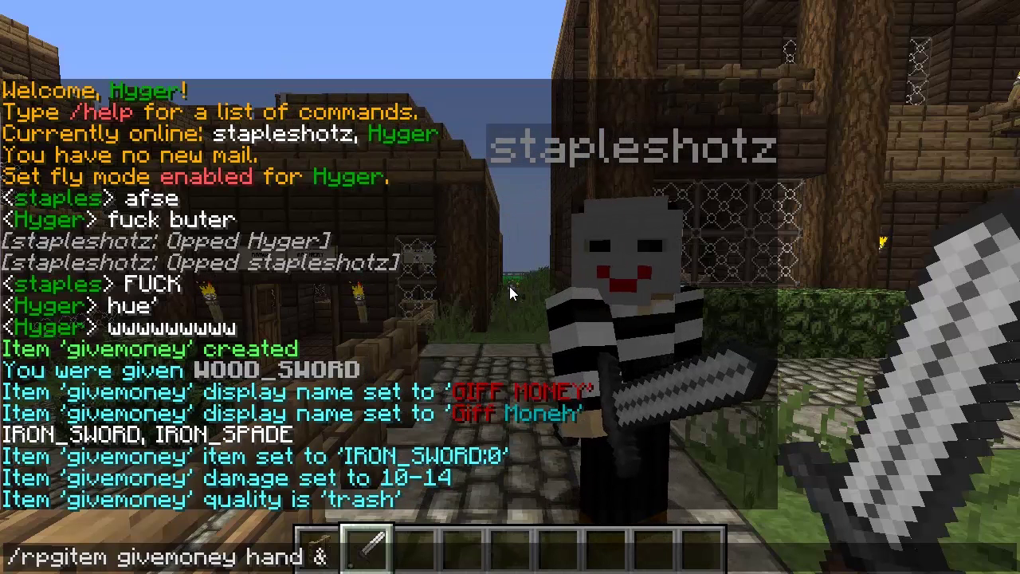
{"action": "type", "text": "4Rare"}
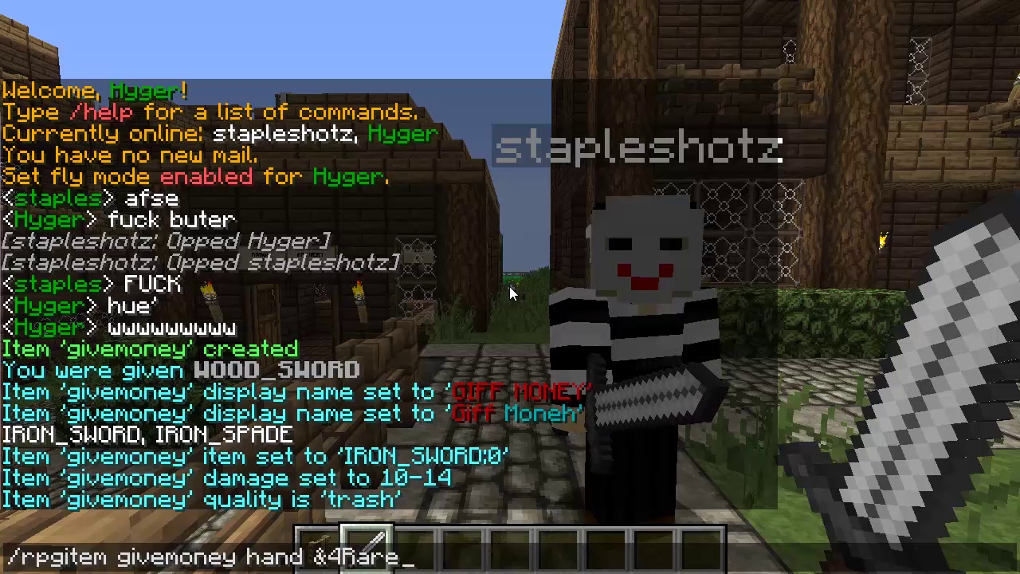
{"action": "key", "text": "Return"}
{"action": "key", "text": "e"}
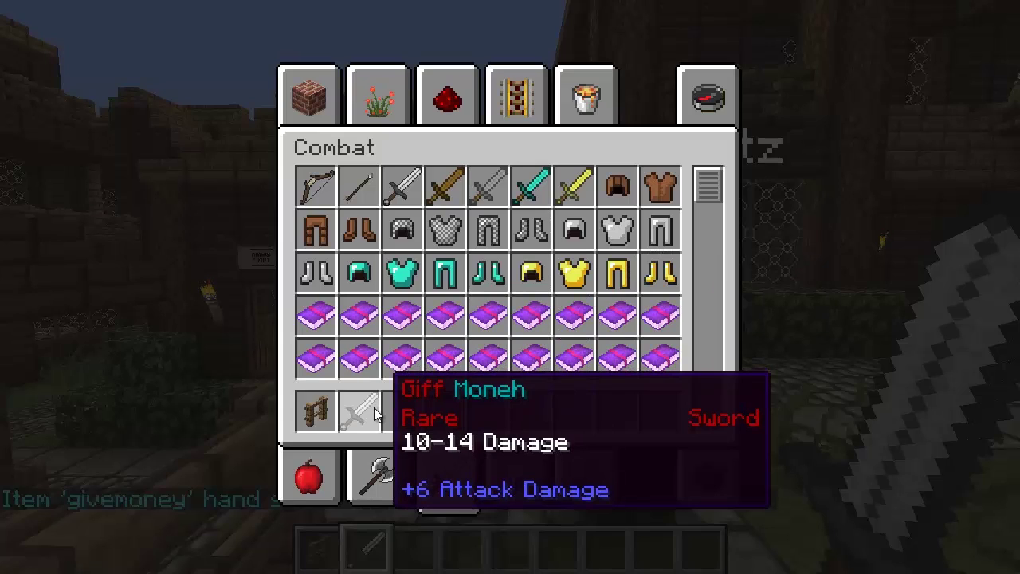
{"action": "key", "text": "e"}
Amend the hand label to '&4Rare&f' and recheck the tooltip
{"action": "key", "text": "t"}
{"action": "key", "text": "Up"}
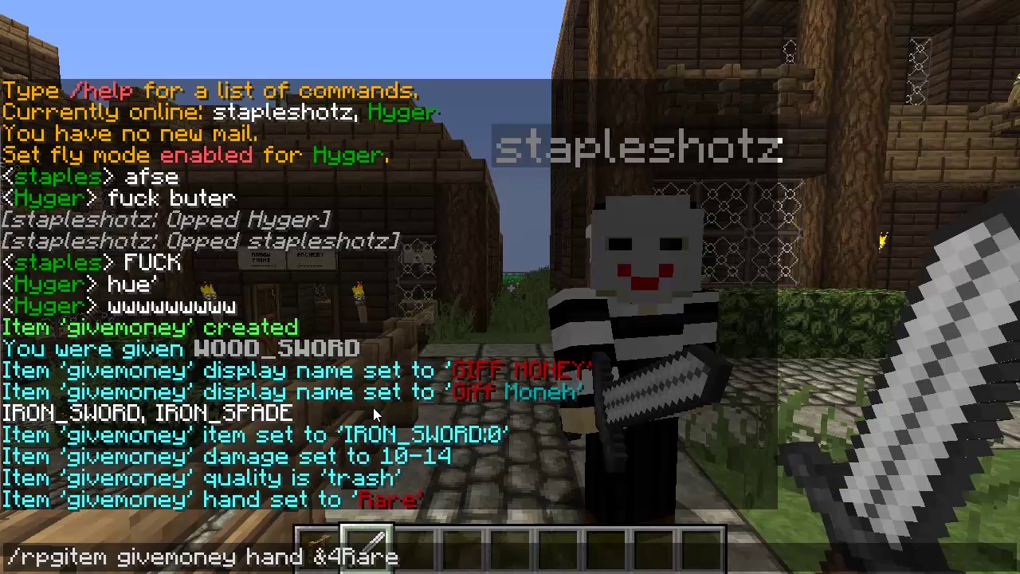
{"action": "type", "text": "&f"}
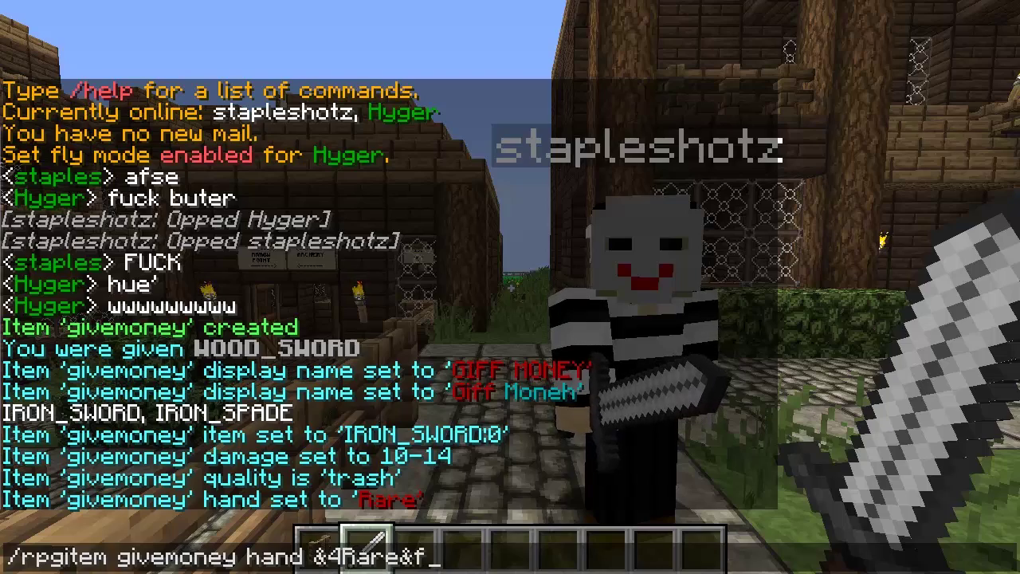
{"action": "key", "text": "Return"}
{"action": "key", "text": "e"}
{"action": "mouse_move", "coordinate": [366, 426]}
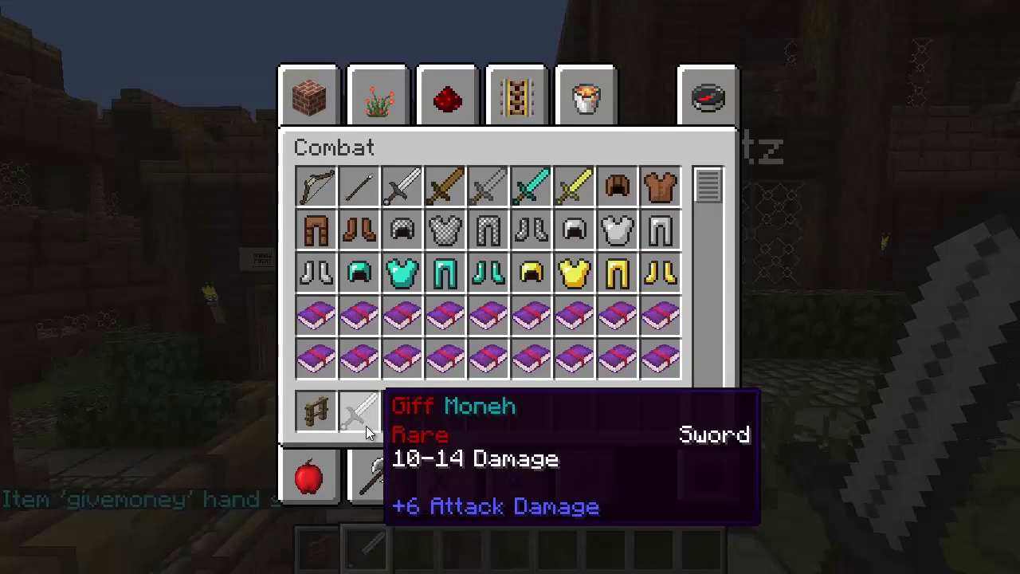
{"action": "key", "text": "e"}
{"action": "key", "text": "e"}
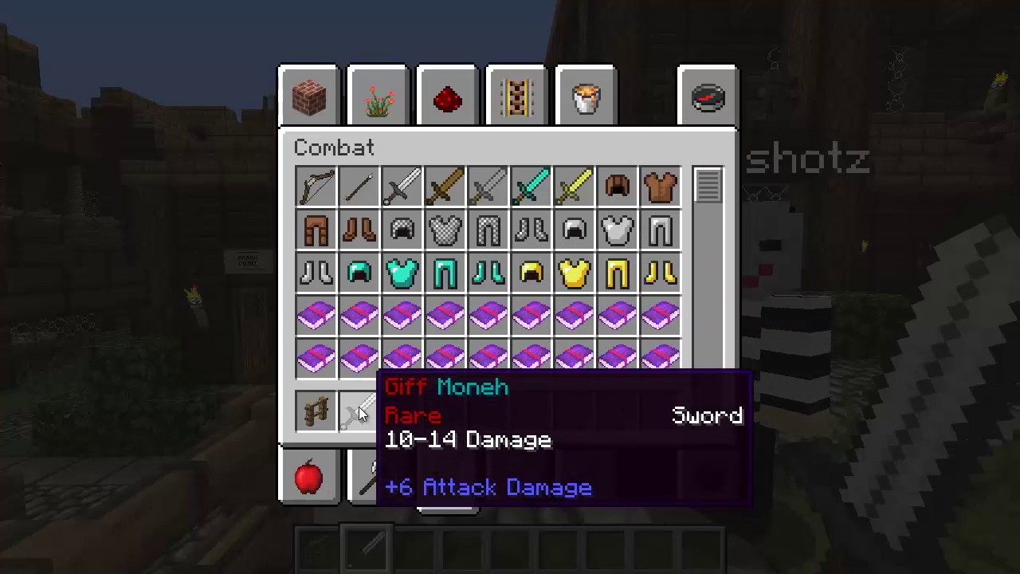
{"action": "key", "text": "e"}
Set the givemoney item type to Rapier with /rpgitem givemoney type Rapier
{"action": "key", "text": "t"}
{"action": "key", "text": "Up"}
{"action": "key", "text": "BackSpace"}
{"action": "key", "text": "BackSpace"}
{"action": "key", "text": "BackSpace"}
{"action": "key", "text": "BackSpace"}
{"action": "key", "text": "BackSpace"}
{"action": "key", "text": "BackSpace"}
{"action": "key", "text": "BackSpace"}
{"action": "key", "text": "BackSpace"}
{"action": "key", "text": "BackSpace"}
{"action": "key", "text": "BackSpace"}
{"action": "key", "text": "BackSpace"}
{"action": "key", "text": "BackSpace"}
{"action": "key", "text": "BackSpace"}
{"action": "type", "text": "type Rapier"}
{"action": "key", "text": "Return"}
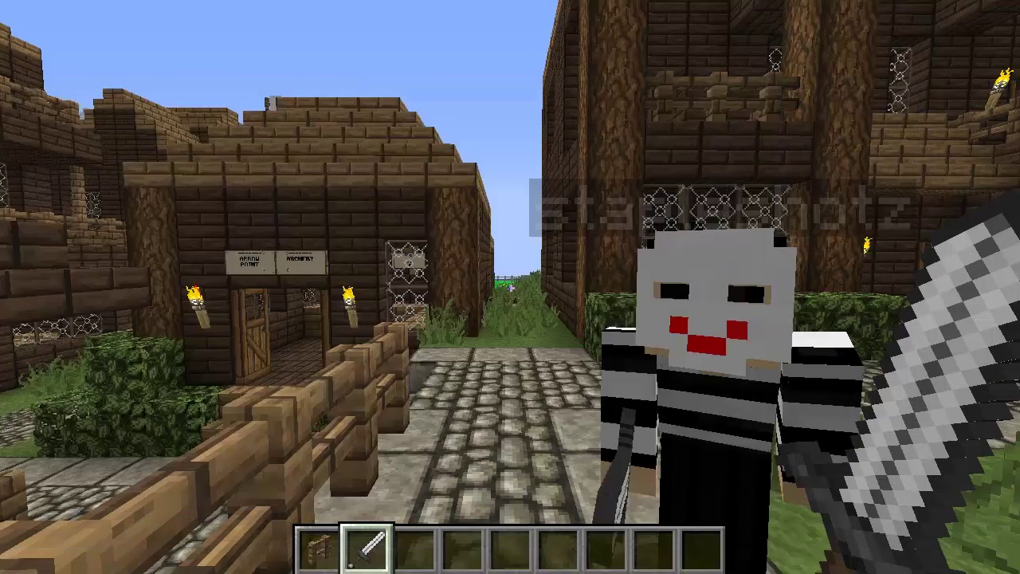
Confirm 'Rapier' now shows beside red 'Rare', then begin a givemoney lore command
{"action": "key", "text": "e"}
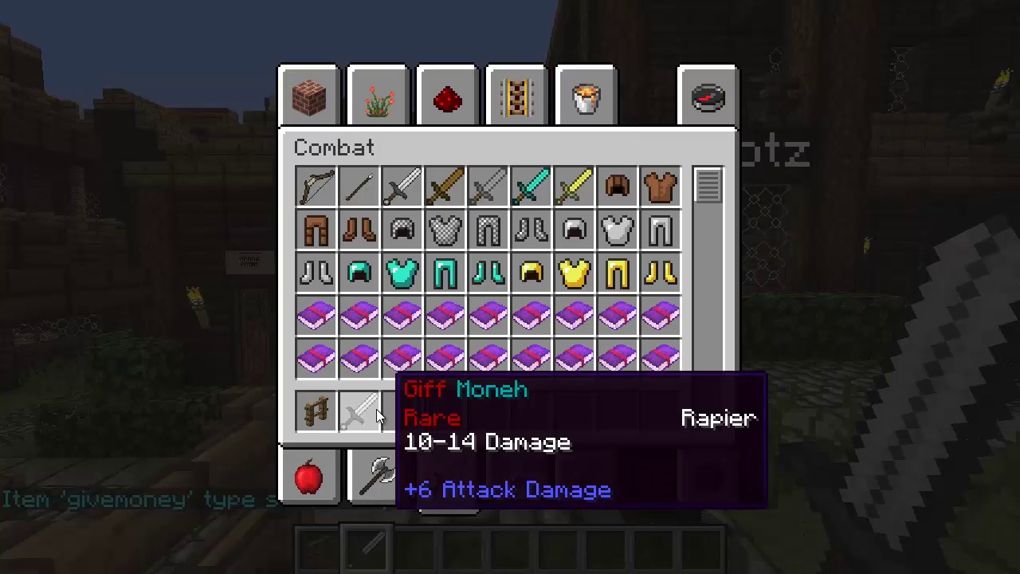
{"action": "key", "text": "Escape"}
{"action": "key", "text": "slash"}
{"action": "key", "text": "Up"}
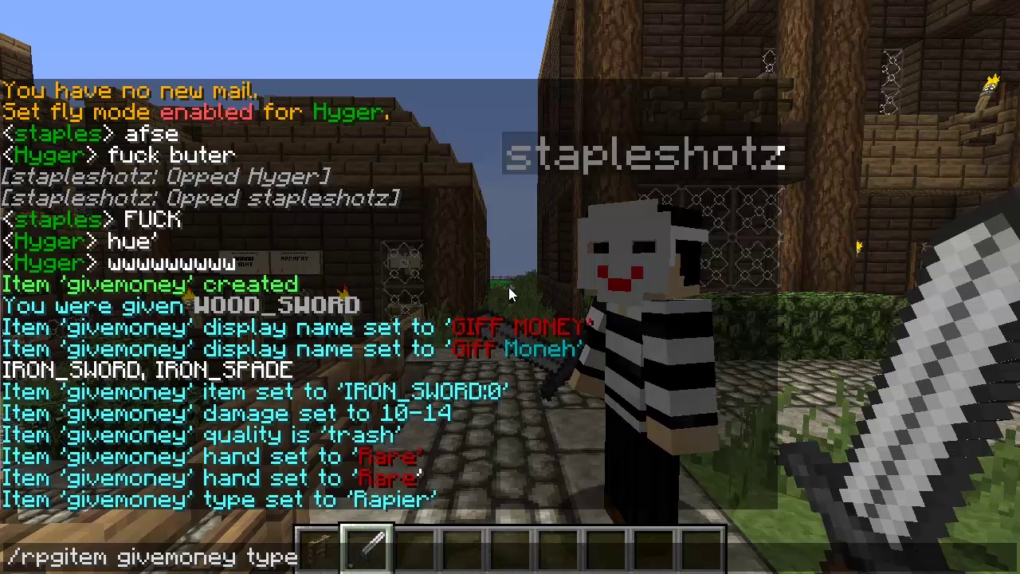
{"action": "key", "text": "BackSpace"}
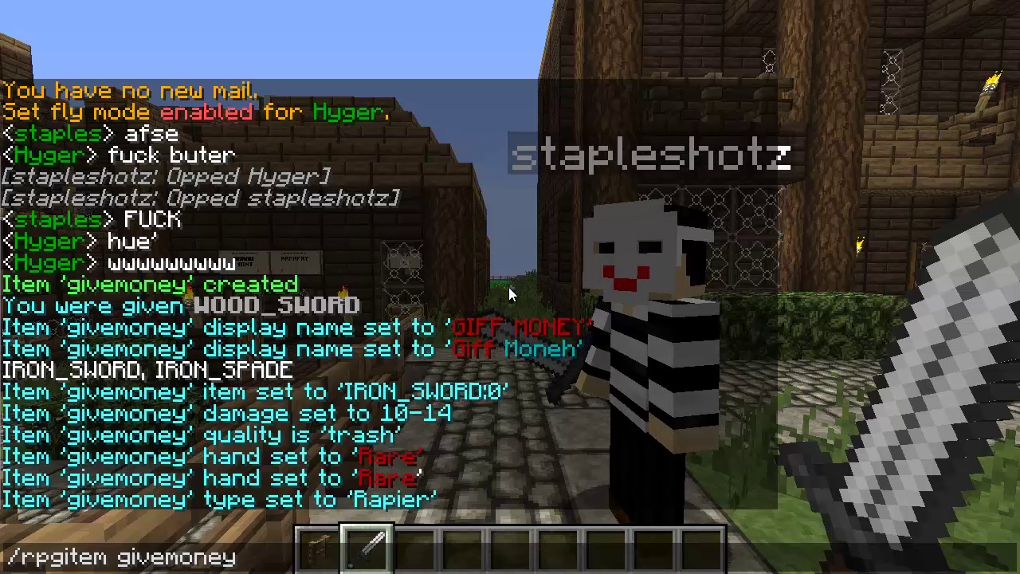
{"action": "type", "text": "lore"}
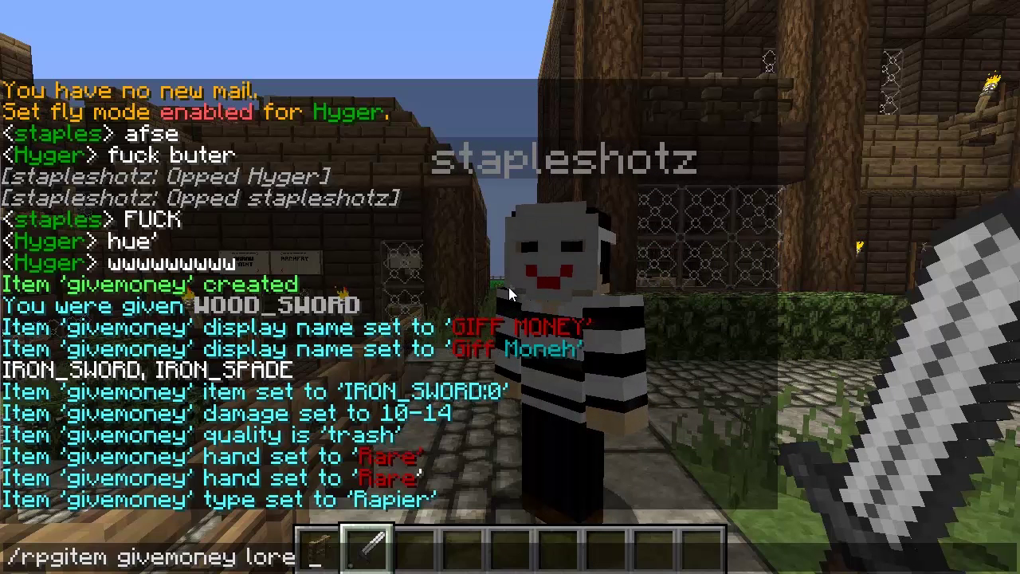
Set the lore to 'GIFF ME MONEH OR DIE MEATBAG' and check it under '10-14 Damage'
{"action": "type", "text": "A"}
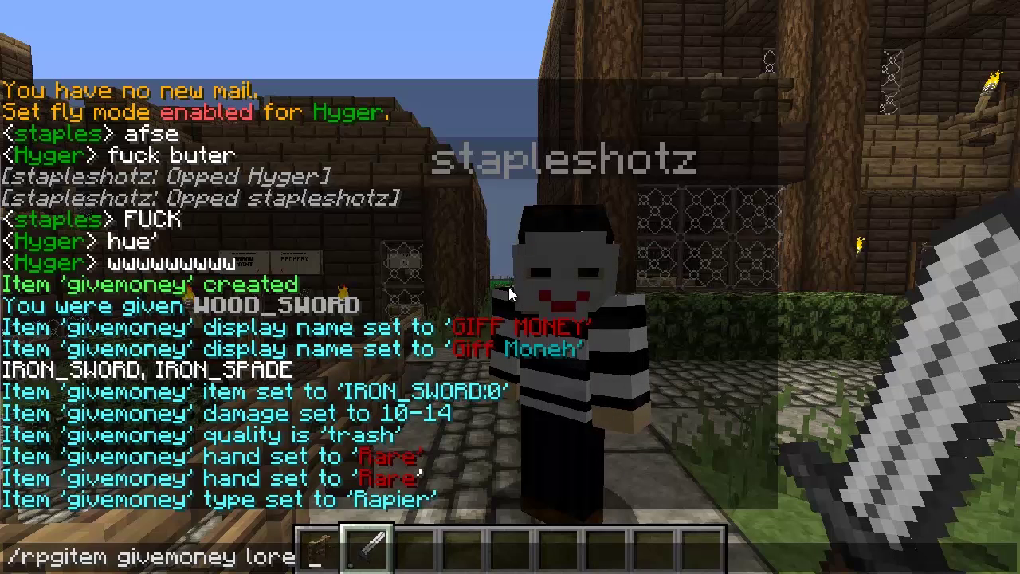
{"action": "type", "text": "GIFF ME"}
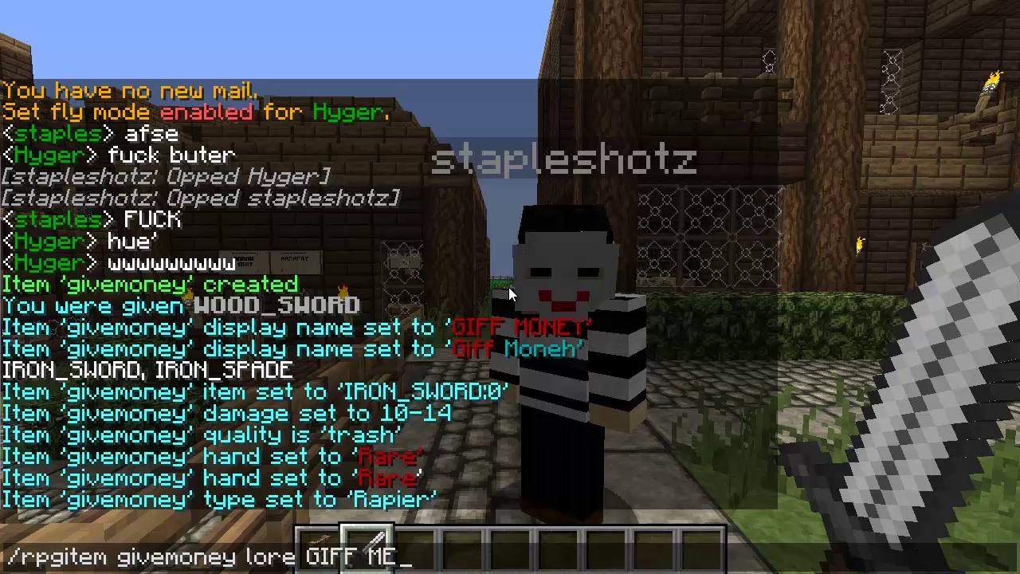
{"action": "type", "text": " MONEH OR"}
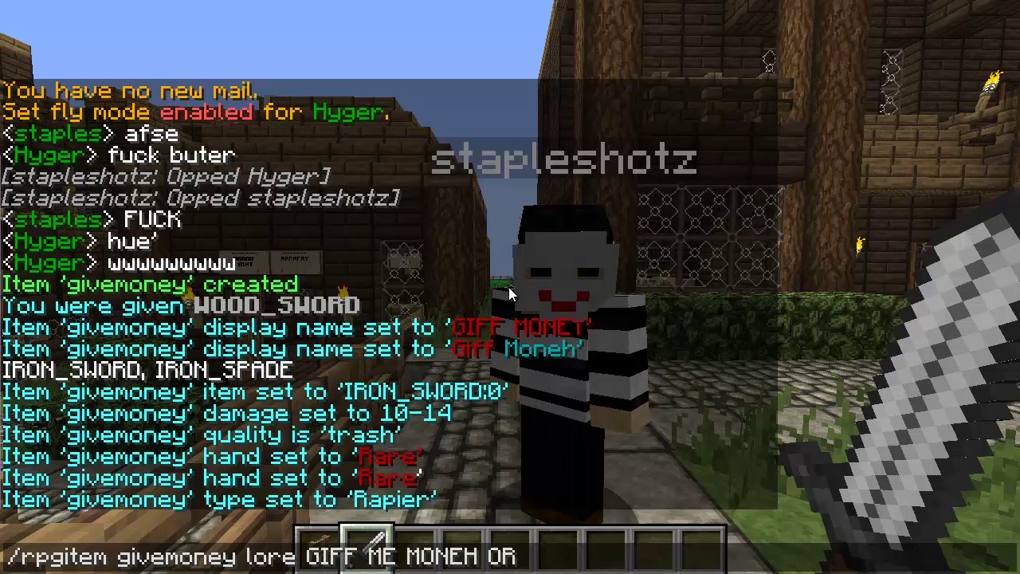
{"action": "type", "text": " DIE MEATBAG"}
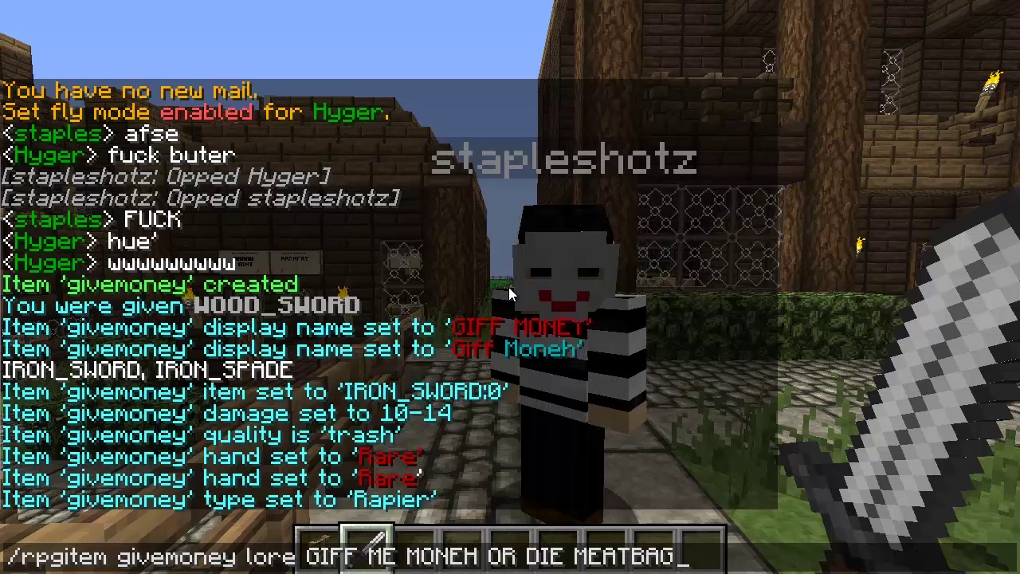
{"action": "key", "text": "Return"}
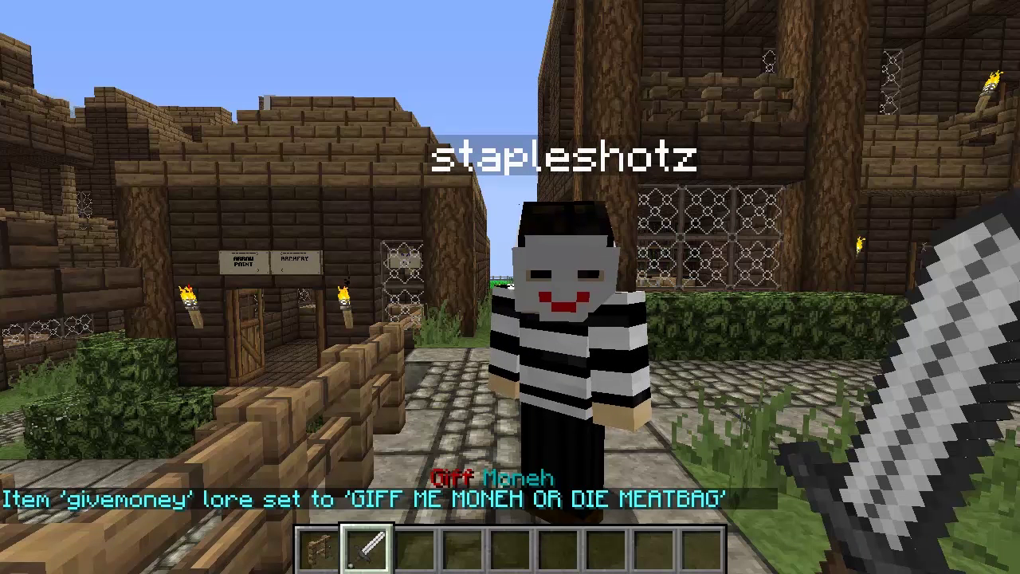
{"action": "key", "text": "e"}
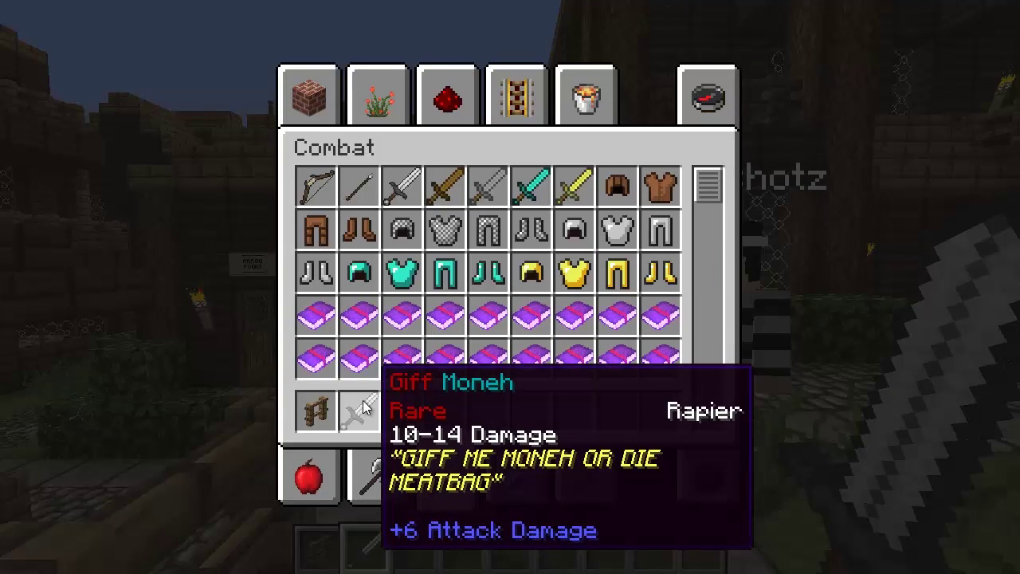
{"action": "key", "text": "e"}
{"action": "key", "text": "t"}
{"action": "key", "text": "Up"}
{"action": "key", "text": "BackSpace"}
{"action": "key", "text": "BackSpace"}
{"action": "key", "text": "BackSpace"}
{"action": "key", "text": "BackSpace"}
{"action": "key", "text": "BackSpace"}
{"action": "key", "text": "BackSpace"}
{"action": "key", "text": "BackSpace"}
{"action": "key", "text": "BackSpace"}
{"action": "key", "text": "BackSpace"}
{"action": "key", "text": "BackSpace"}
{"action": "key", "text": "BackSpace"}
{"action": "key", "text": "BackSpace"}
{"action": "key", "text": "BackSpace"}
{"action": "key", "text": "BackSpace"}
{"action": "key", "text": "BackSpace"}
{"action": "key", "text": "BackSpace"}
{"action": "key", "text": "BackSpace"}
{"action": "key", "text": "BackSpace"}
{"action": "key", "text": "BackSpace"}
{"action": "key", "text": "BackSpace"}
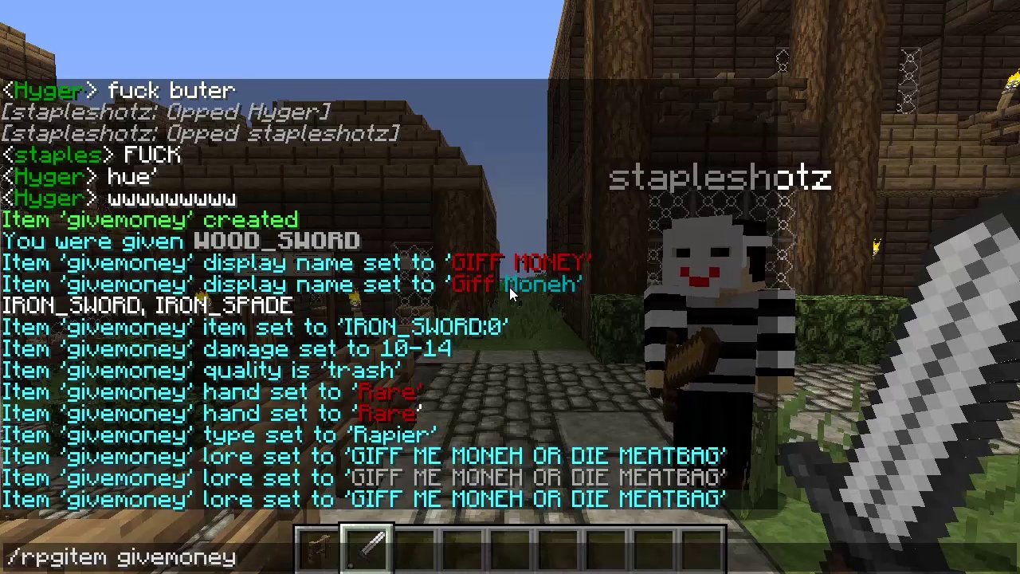
Add the description line 'A Mighty Toothpick' and verify it in the inventory tooltip
{"action": "type", "text": "description add"}
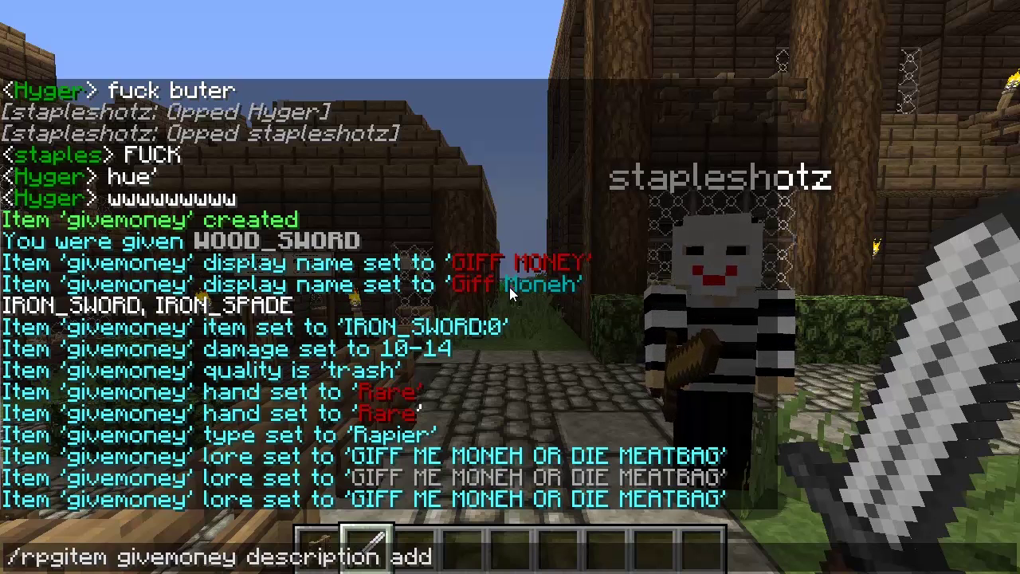
{"action": "type", "text": " A Mighty Toothp"}
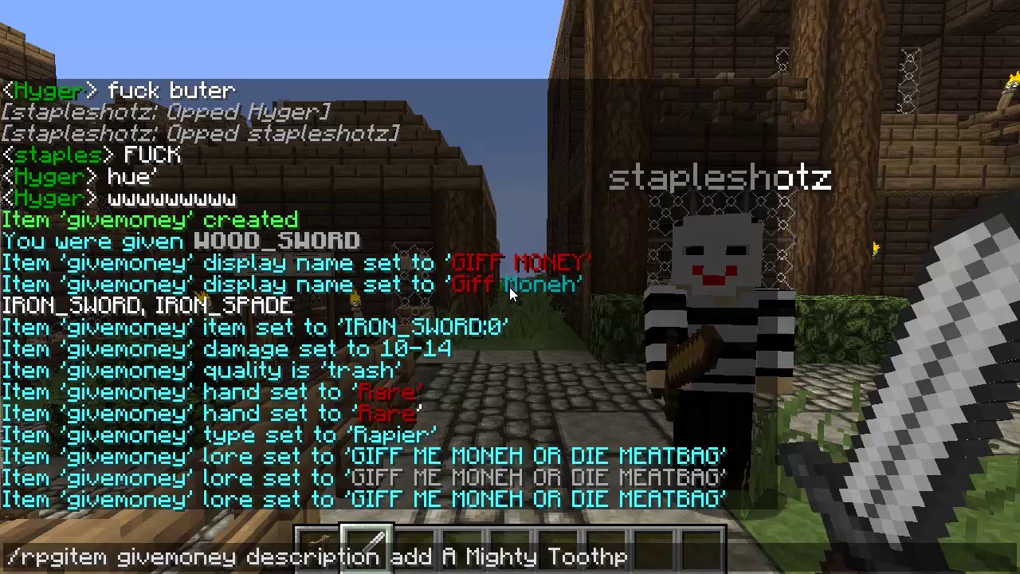
{"action": "type", "text": "ick"}
{"action": "key", "text": "Return"}
{"action": "key", "text": "e"}
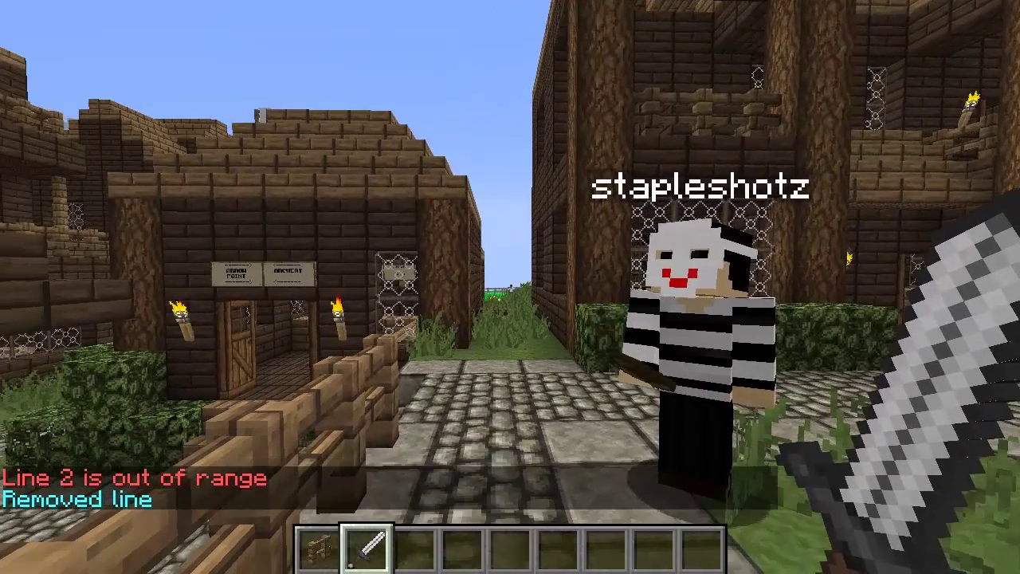
{"action": "key", "text": "e"}
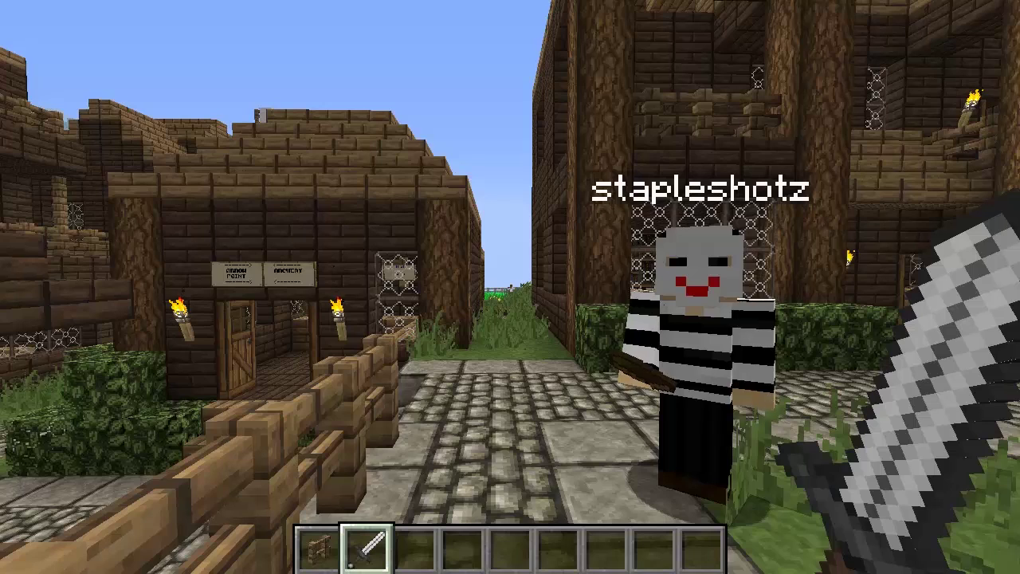
{"action": "key", "text": "Escape"}
{"action": "key", "text": "slash"}
{"action": "key", "text": "Up"}
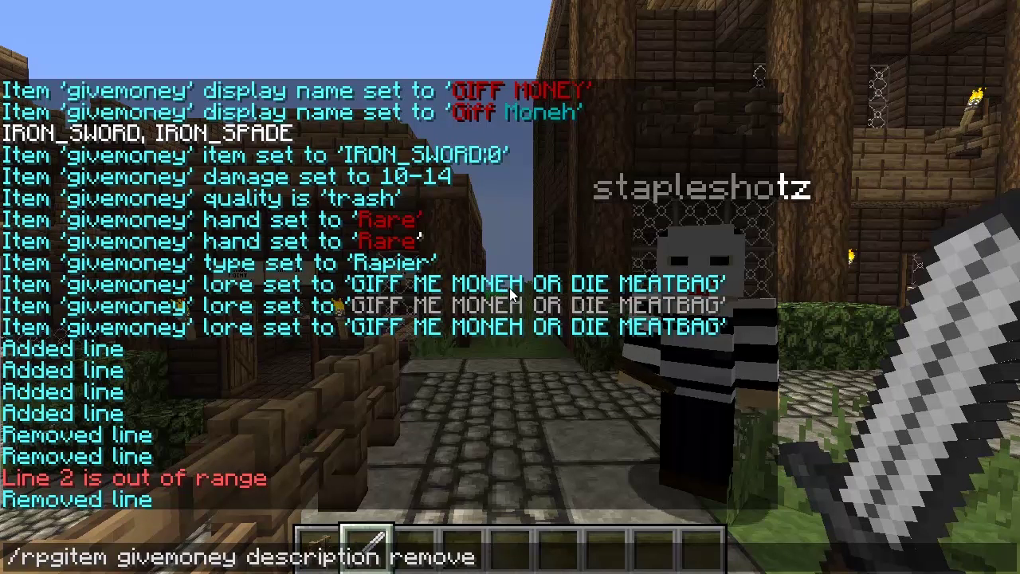
{"action": "key", "text": "BackSpace"}
{"action": "key", "text": "BackSpace"}
{"action": "key", "text": "BackSpace"}
{"action": "key", "text": "BackSpace"}
{"action": "key", "text": "BackSpace"}
{"action": "key", "text": "BackSpace"}
{"action": "key", "text": "BackSpace"}
{"action": "key", "text": "BackSpace"}
{"action": "key", "text": "BackSpace"}
{"action": "key", "text": "BackSpace"}
{"action": "key", "text": "BackSpace"}
{"action": "key", "text": "BackSpace"}
{"action": "key", "text": "BackSpace"}
{"action": "key", "text": "BackSpace"}
{"action": "key", "text": "BackSpace"}
{"action": "key", "text": "BackSpace"}
{"action": "key", "text": "BackSpace"}
{"action": "key", "text": "BackSpace"}
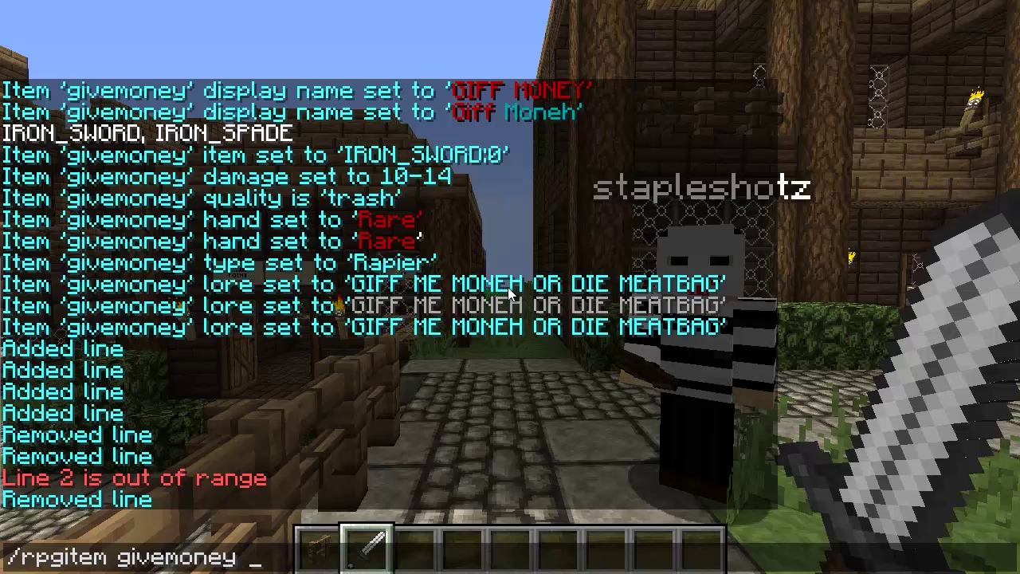
Set the givemoney sword's durability to 100 and check the durability bar in its inventory tooltip
{"action": "type", "text": "dur"}
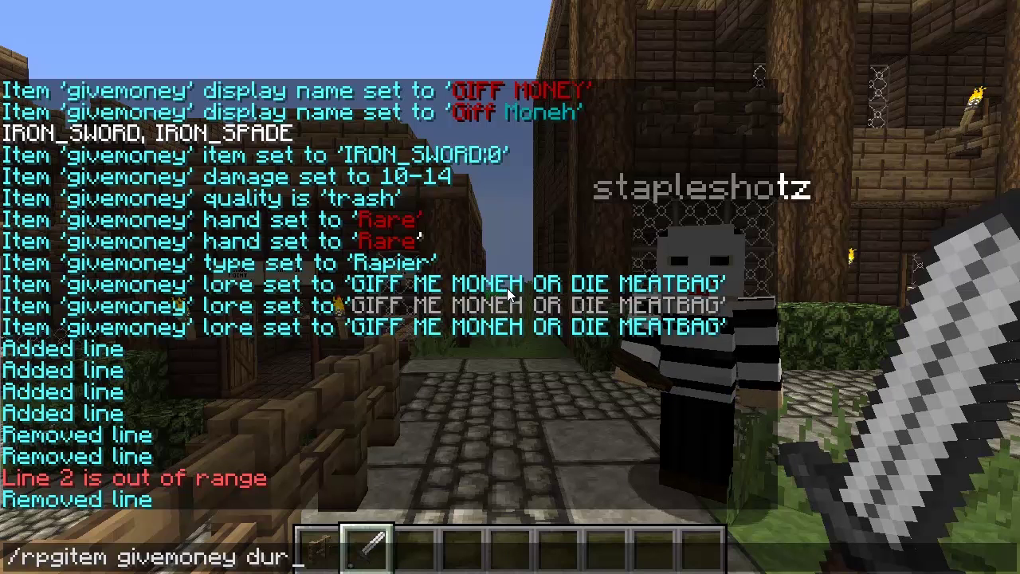
{"action": "type", "text": "ability"}
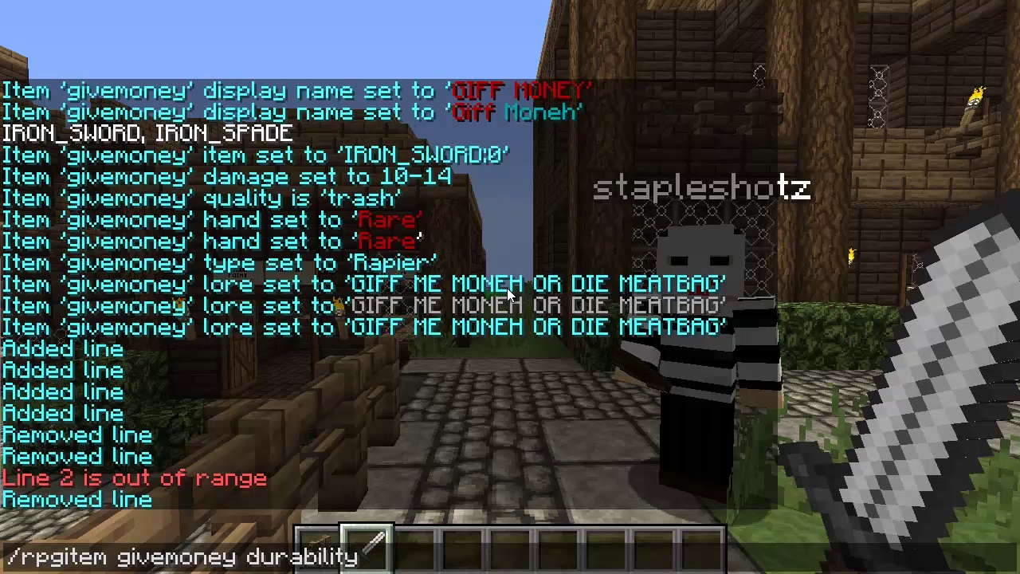
{"action": "type", "text": "100"}
{"action": "key", "text": "Return"}
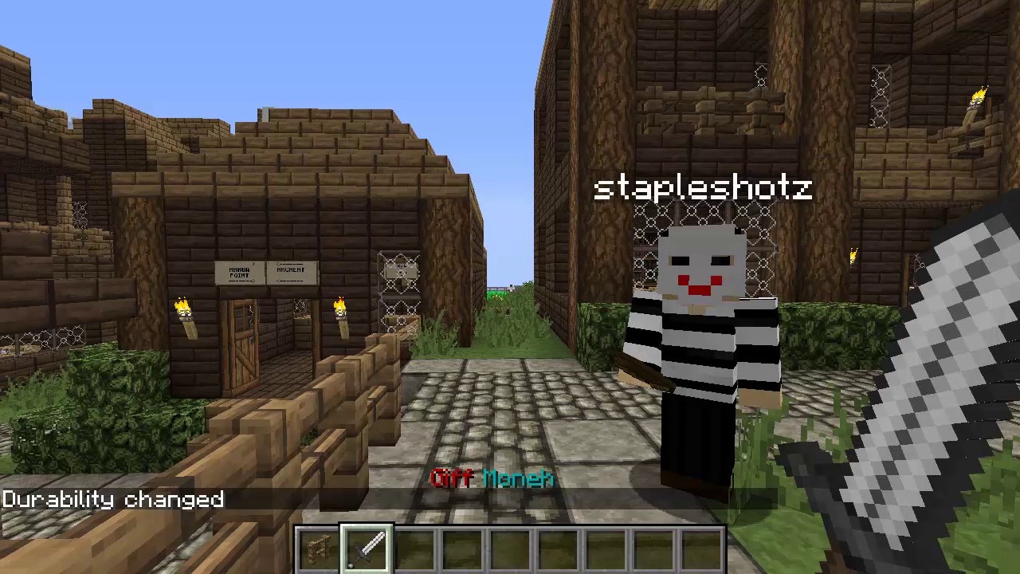
{"action": "key", "text": "e"}
{"action": "mouse_move", "coordinate": [371, 426]}
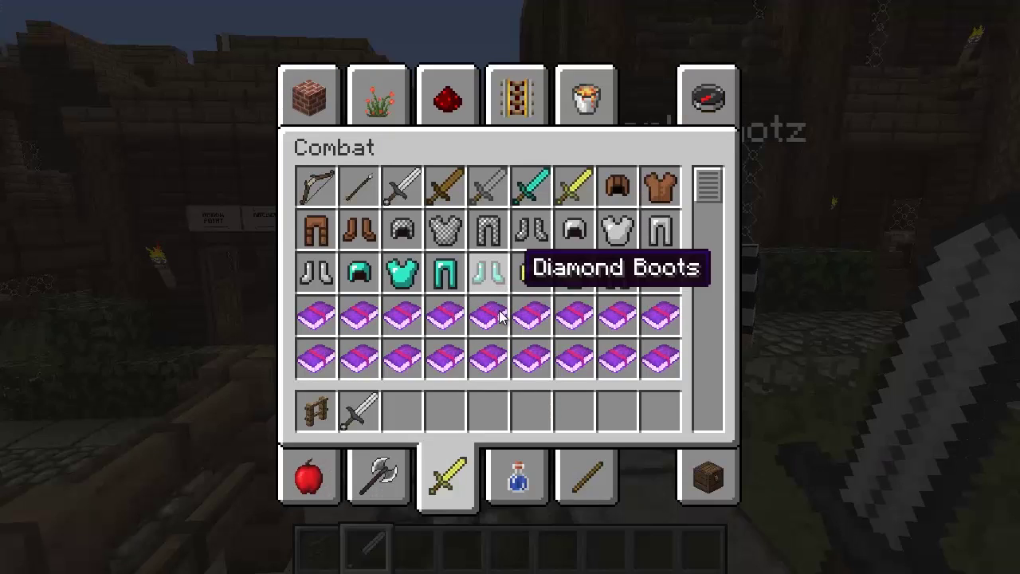
Close the inventory and trim the recalled durability command in chat back to '/rpgitem givemoney'
{"action": "key", "text": "e"}
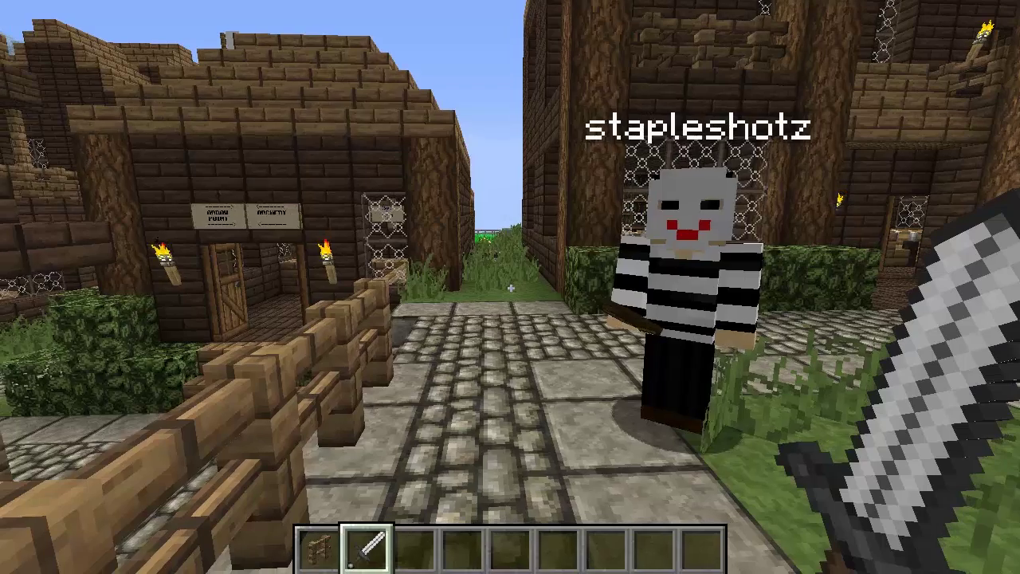
{"action": "key", "text": "t"}
{"action": "key", "text": "Up"}
{"action": "key", "text": "BackSpace"}
{"action": "key", "text": "BackSpace"}
{"action": "key", "text": "BackSpace"}
{"action": "key", "text": "BackSpace"}
{"action": "key", "text": "BackSpace"}
{"action": "key", "text": "BackSpace"}
{"action": "key", "text": "BackSpace"}
{"action": "key", "text": "BackSpace"}
{"action": "key", "text": "BackSpace"}
{"action": "key", "text": "BackSpace"}
{"action": "key", "text": "BackSpace"}
{"action": "key", "text": "BackSpace"}
{"action": "key", "text": "BackSpace"}
{"action": "key", "text": "BackSpace"}
{"action": "key", "text": "BackSpace"}
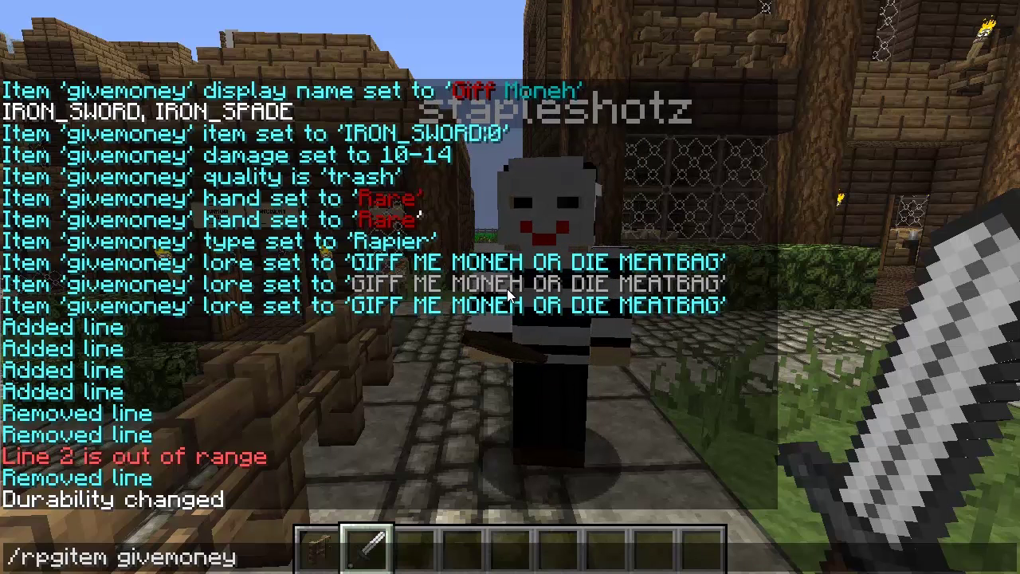
Run '/rpgitem givemoney power' and scroll the chat help to the potiontick Amplifier and Effect usage
{"action": "type", "text": "power"}
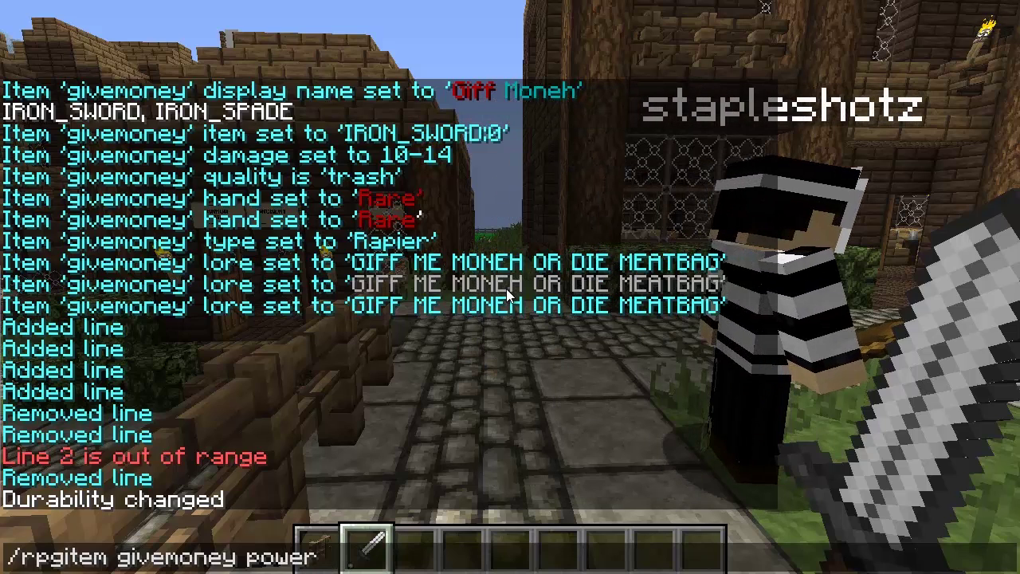
{"action": "key", "text": "Return"}
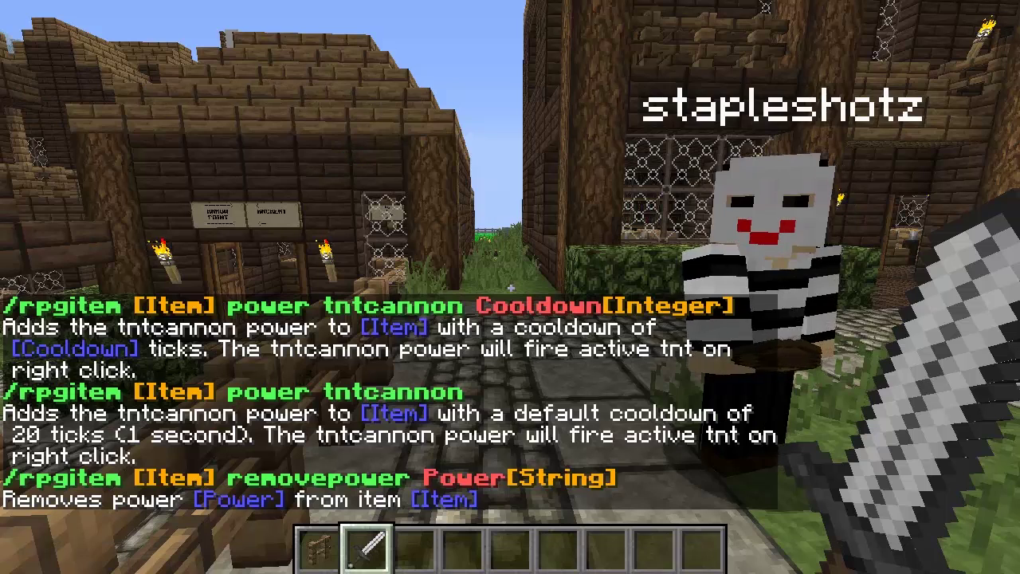
{"action": "key", "text": "t"}
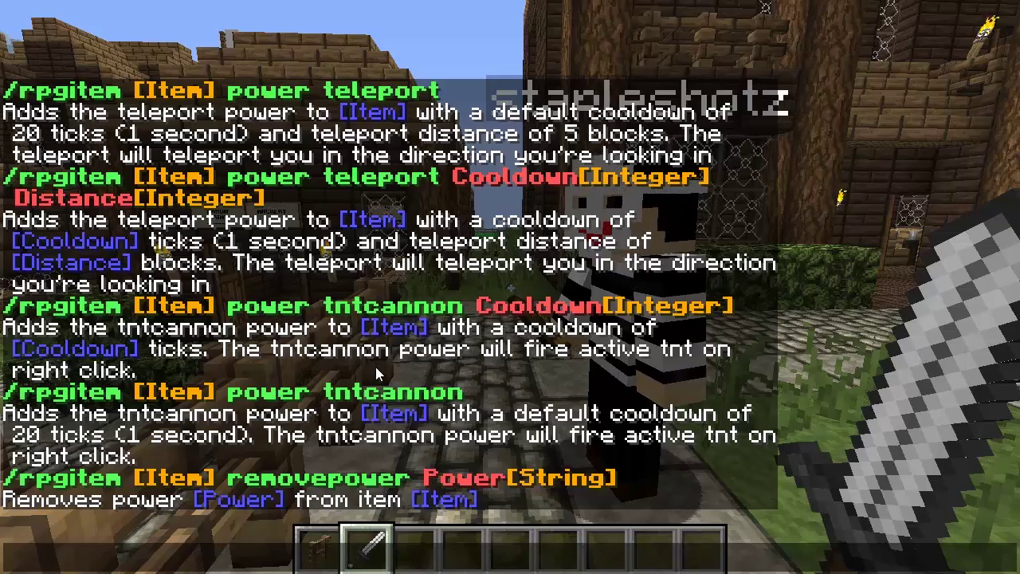
{"action": "scroll", "coordinate": [375, 361], "scroll_direction": "up", "scroll_amount": 15}
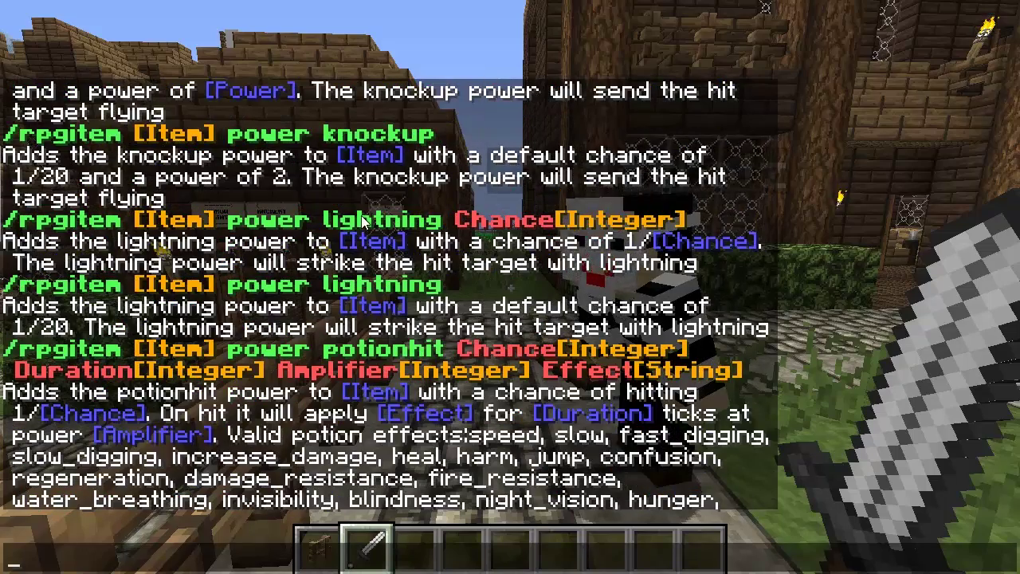
{"action": "scroll", "coordinate": [359, 229], "scroll_direction": "down", "scroll_amount": 1}
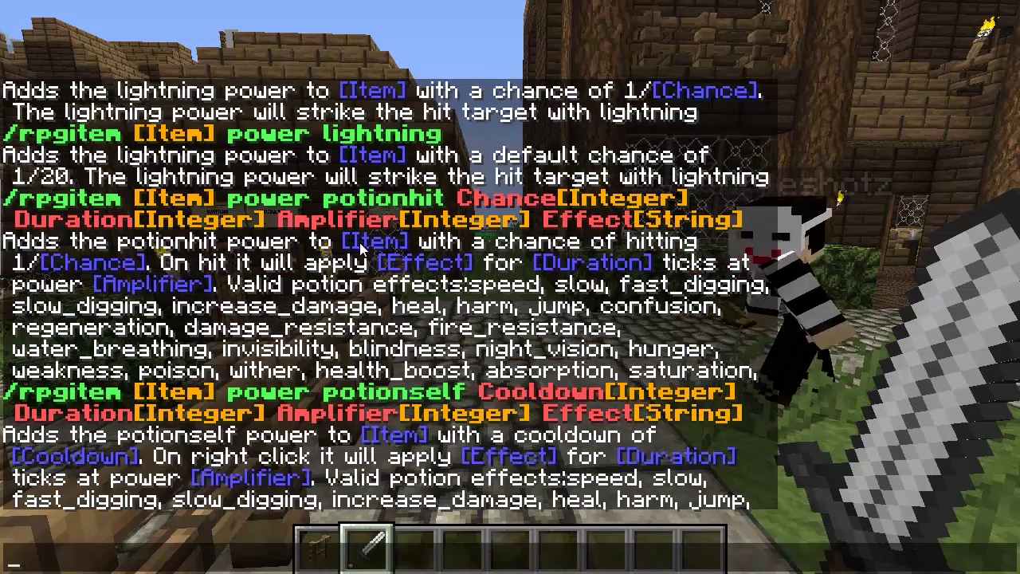
{"action": "scroll", "coordinate": [360, 249], "scroll_direction": "down", "scroll_amount": 5}
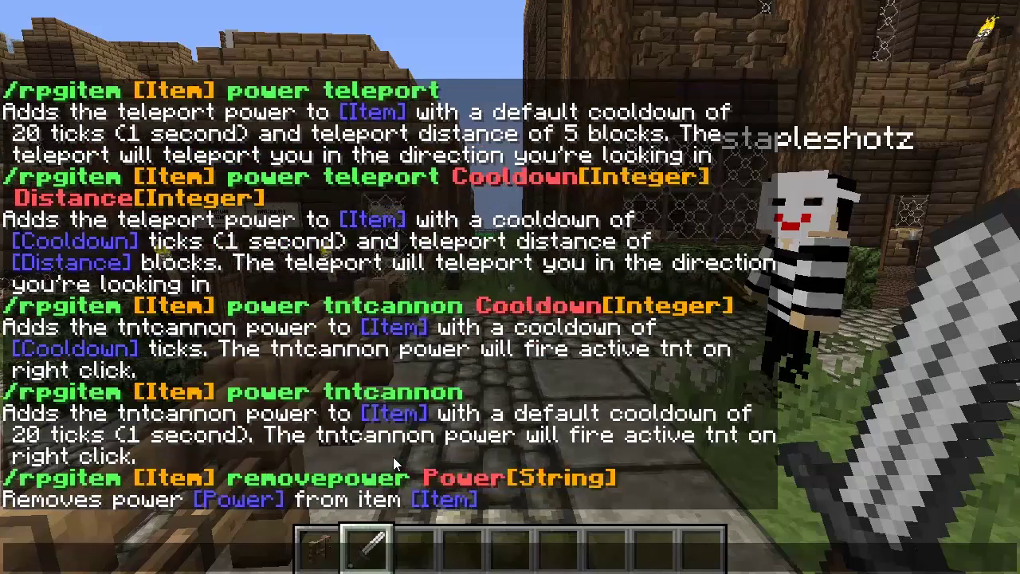
{"action": "scroll", "coordinate": [405, 409], "scroll_direction": "down", "scroll_amount": 3}
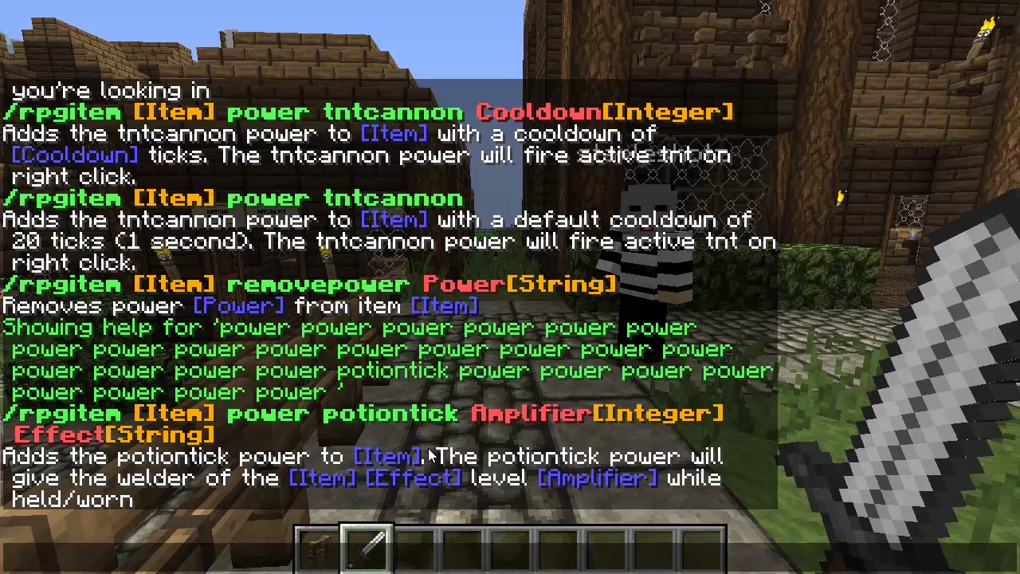
Add a potiontick regeneration power to the givemoney rapier
{"action": "type", "text": "e"}
{"action": "key", "text": "BackSpace"}
{"action": "key", "text": "Up"}
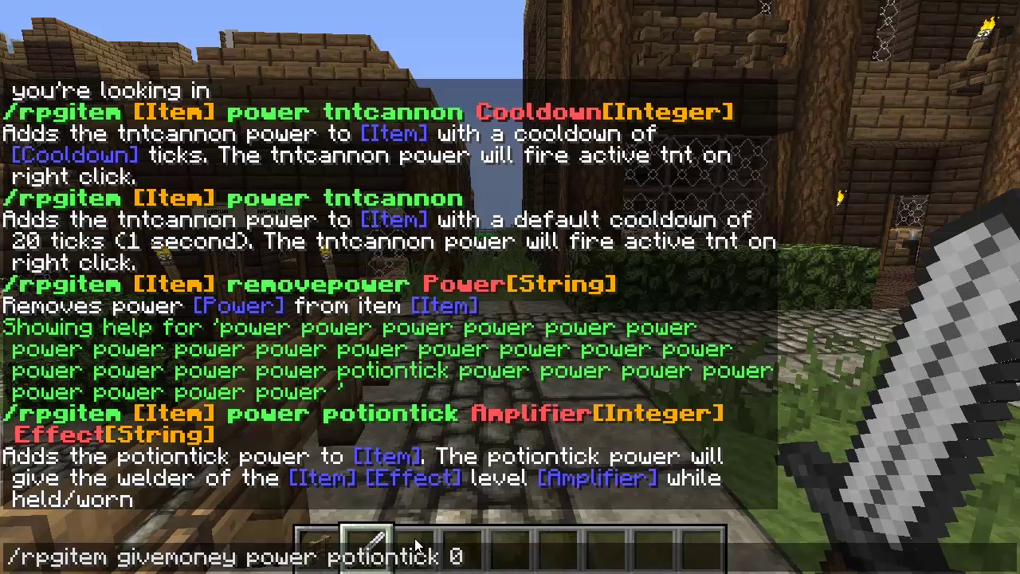
{"action": "type", "text": "regeneration"}
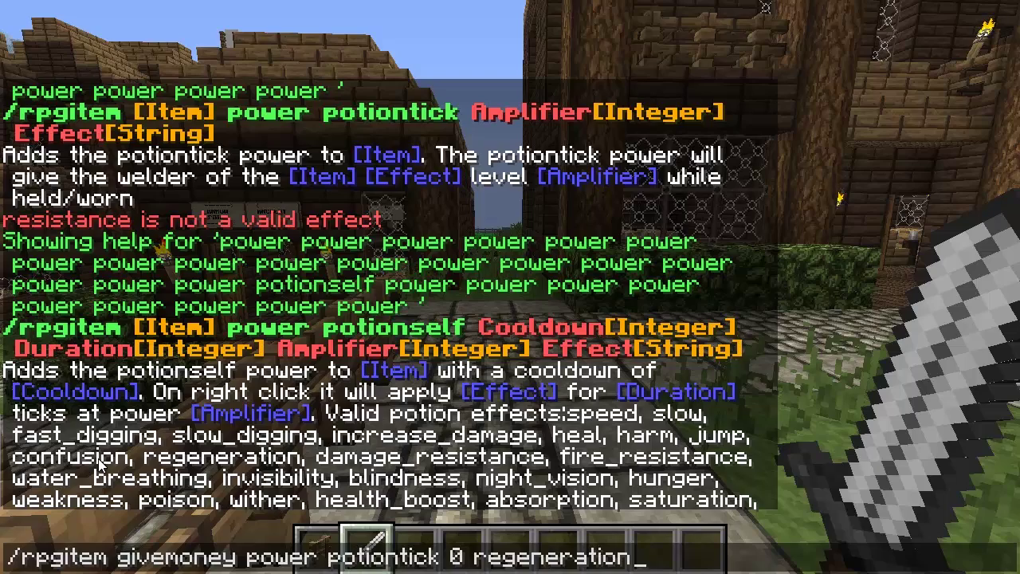
{"action": "key", "text": "Return"}
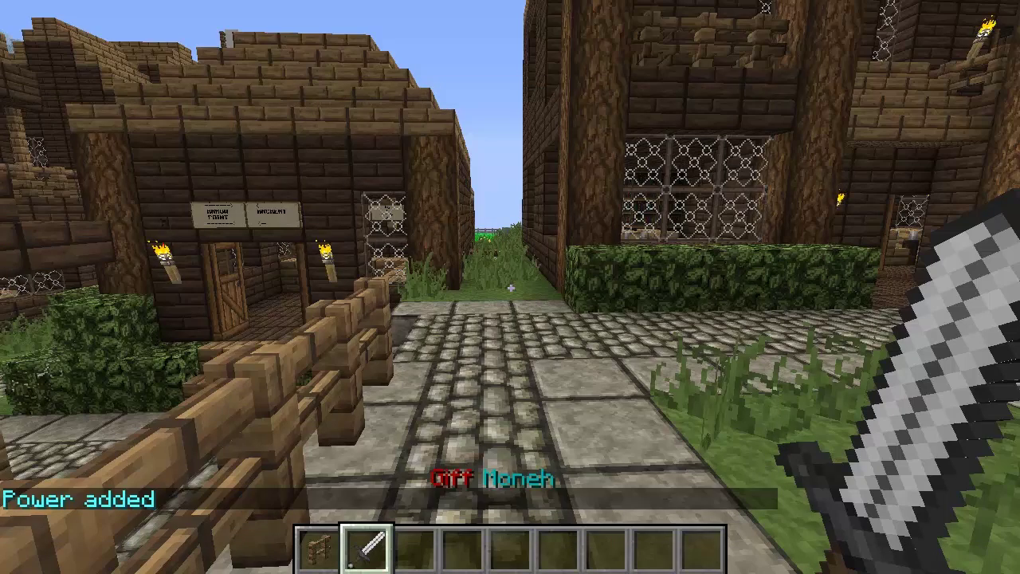
Check the 'Gives regeneration 1 while in use' tooltip, then recall the regeneration command in chat
{"action": "type", "text": "eet"}
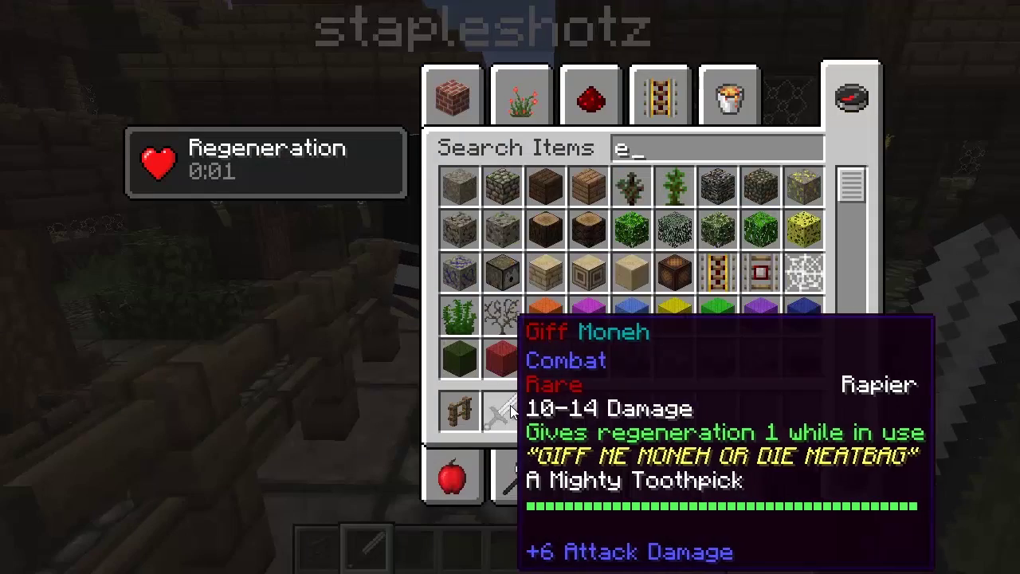
{"action": "key", "text": "Escape"}
{"action": "key", "text": "t"}
{"action": "key", "text": "Up"}
{"action": "key", "text": "Up"}
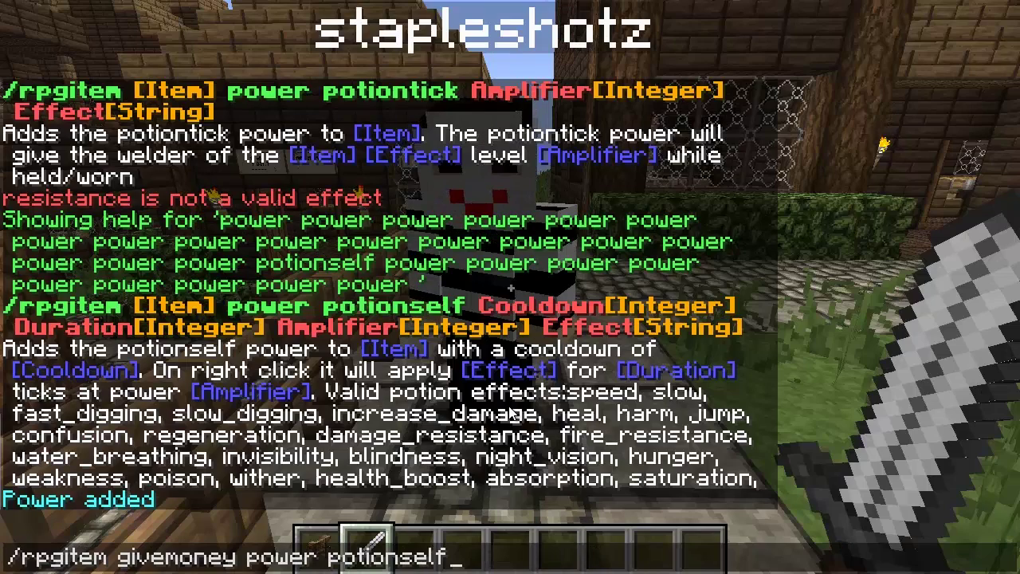
{"action": "key", "text": "Up"}
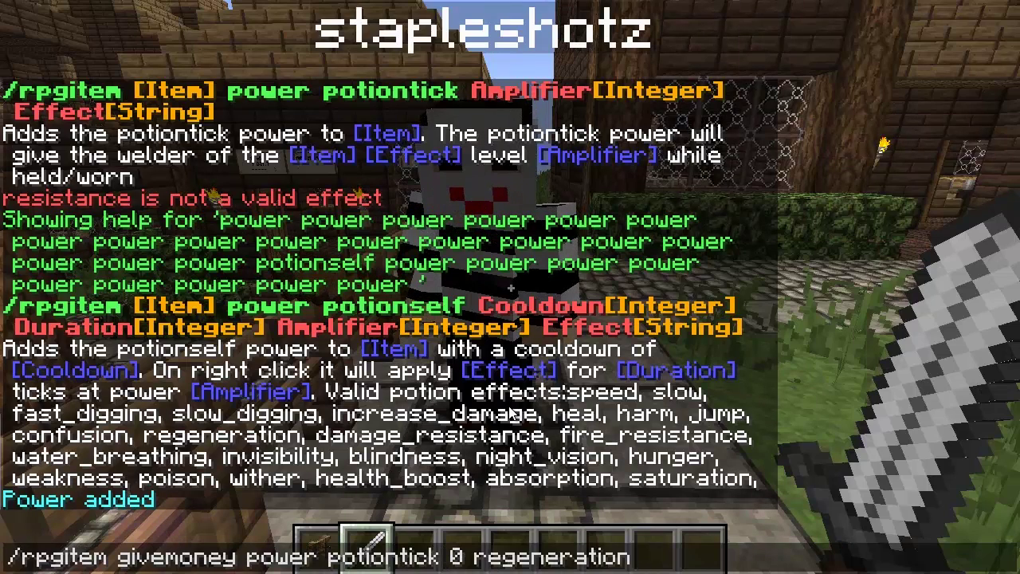